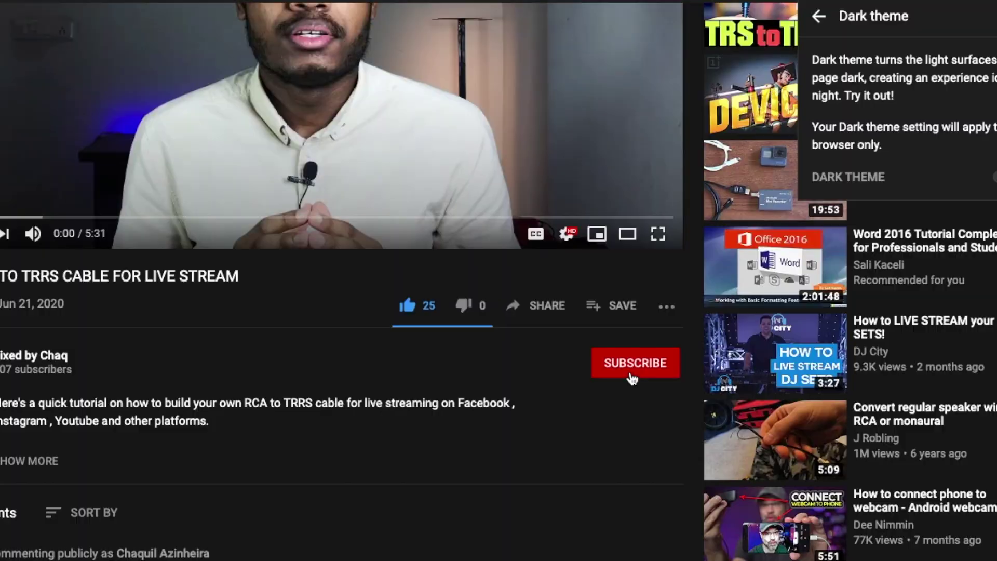
Subscribe to the YouTube channel and set its notification bell to All
click(619, 359)
click(526, 161)
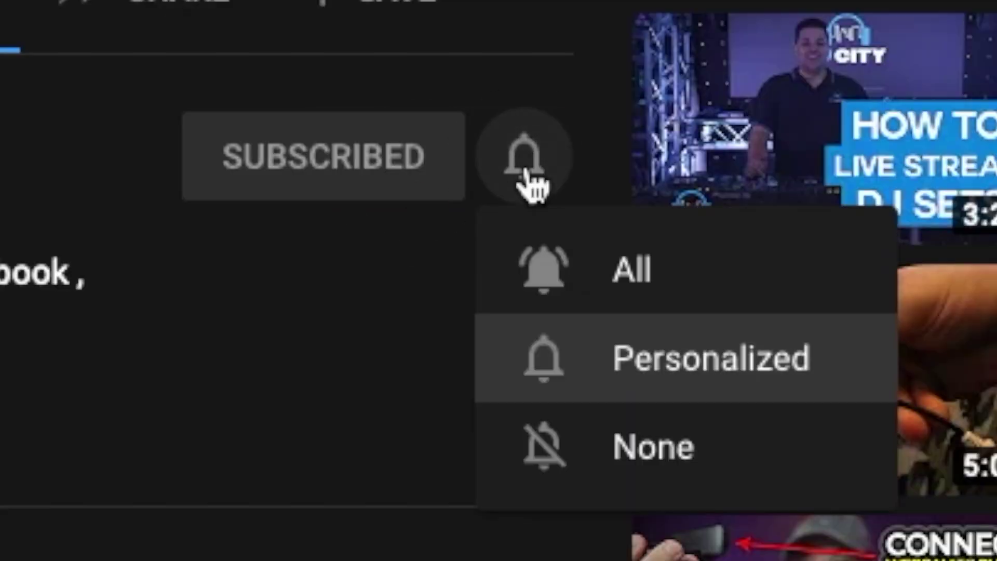
click(633, 271)
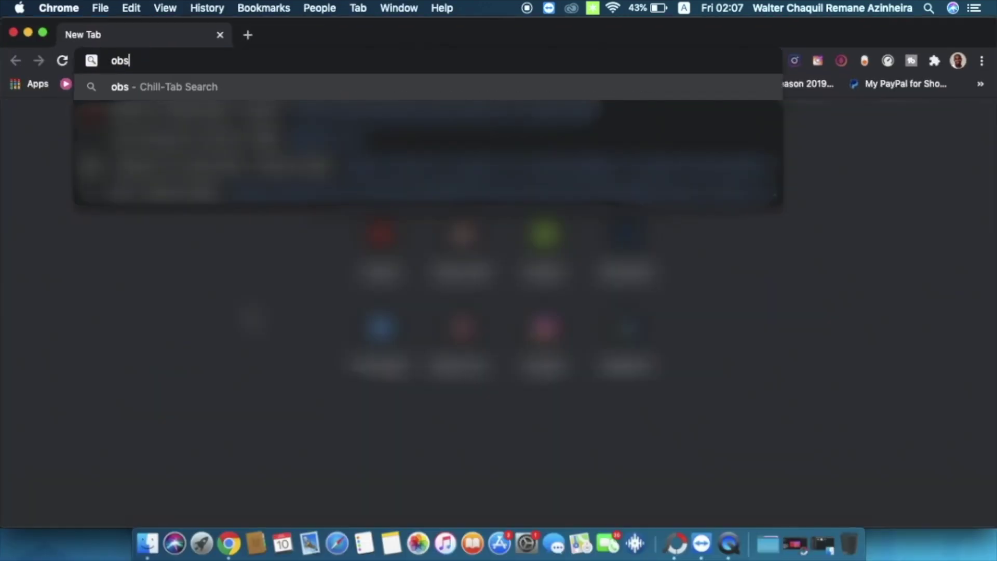
Go to obsproject.com and scroll down to the 25.0.8 download buttons
key(Down)
key(Down)
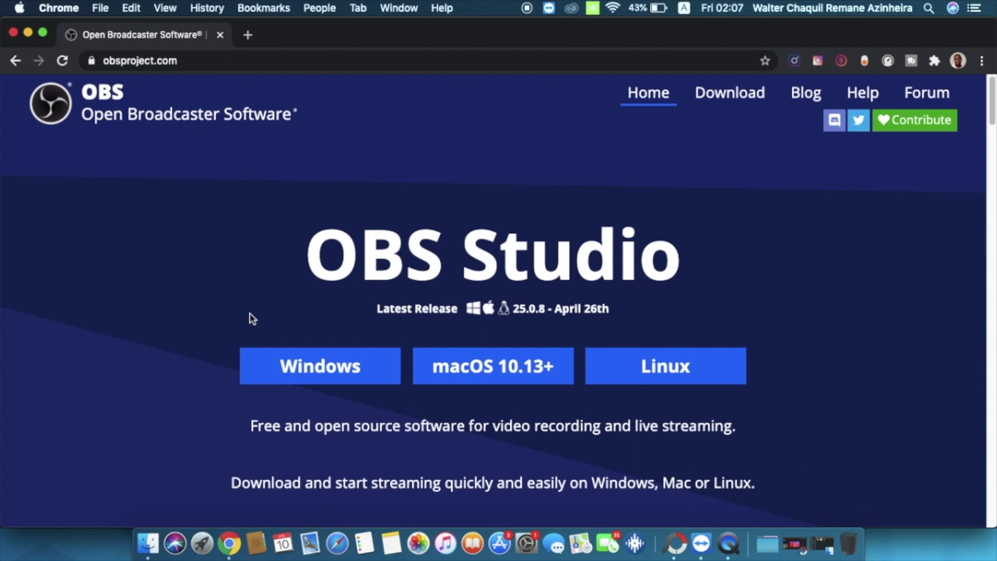
scroll(252, 318, down, 5)
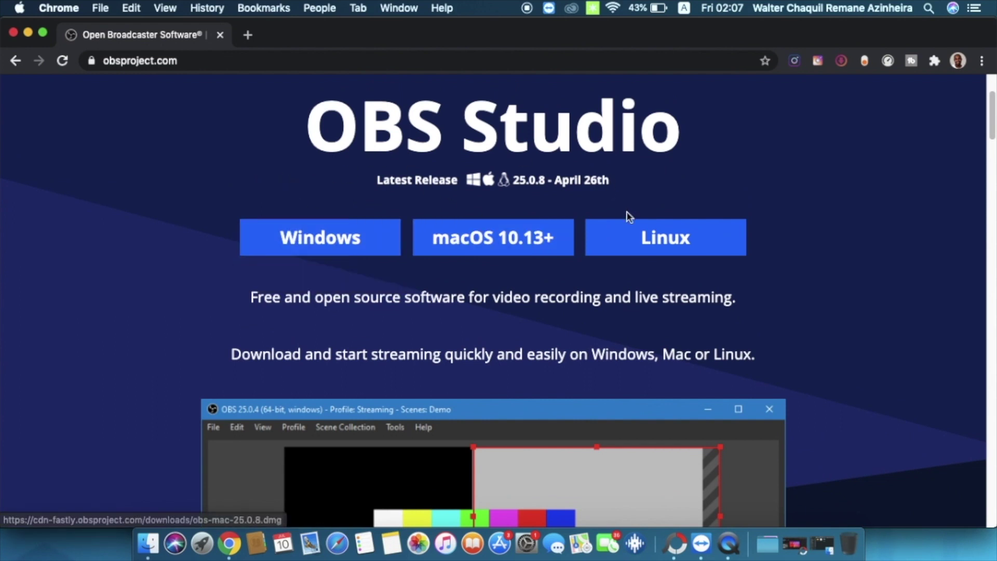
scroll(629, 231, down, 3)
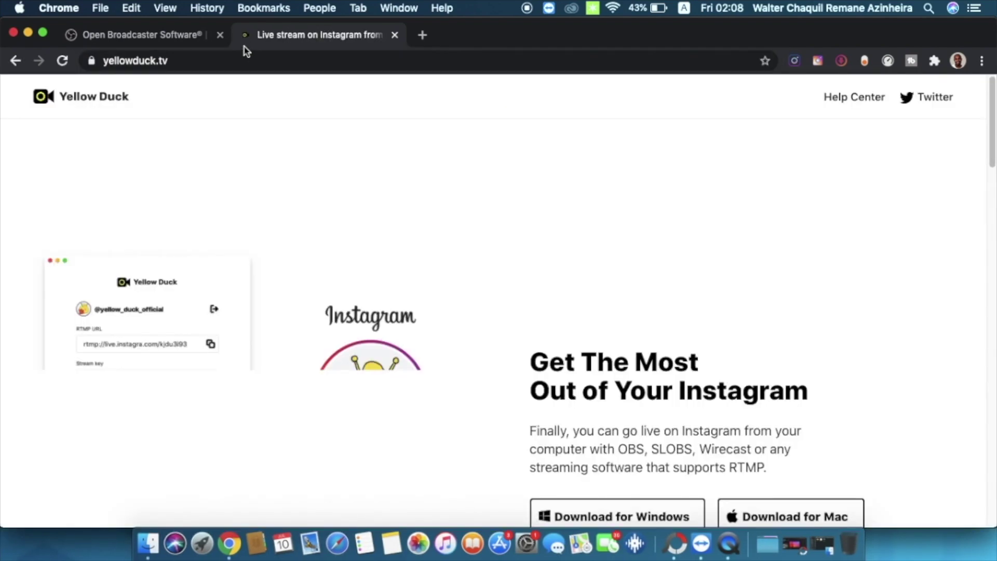
Scroll the yellowduck.tv page down to its Download for Windows/Mac buttons
scroll(343, 137, down, 5)
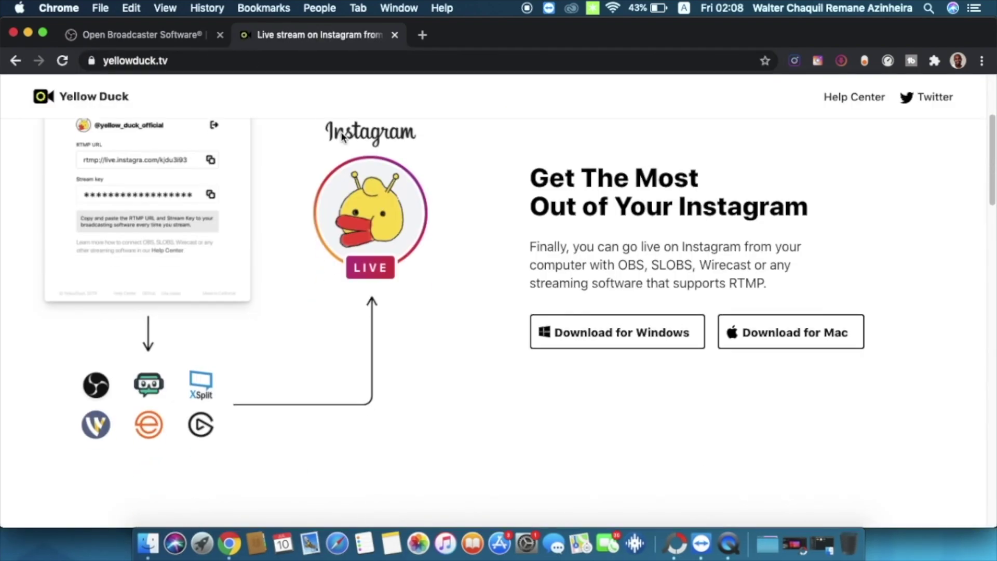
Minimise Chrome and launch the YellowDuck app from page 2 of Launchpad
click(27, 33)
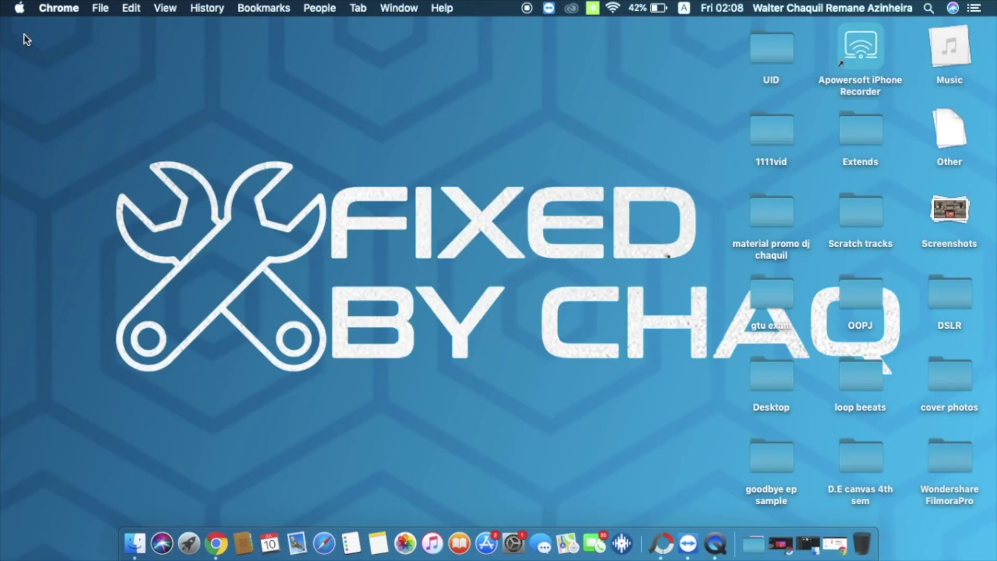
click(188, 509)
click(33, 172)
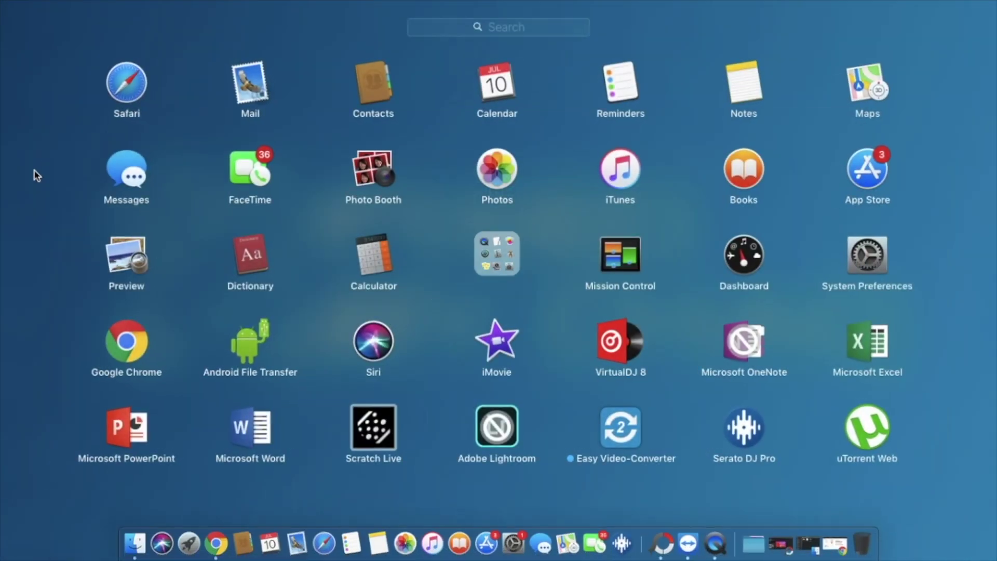
scroll(443, 334, right, 3)
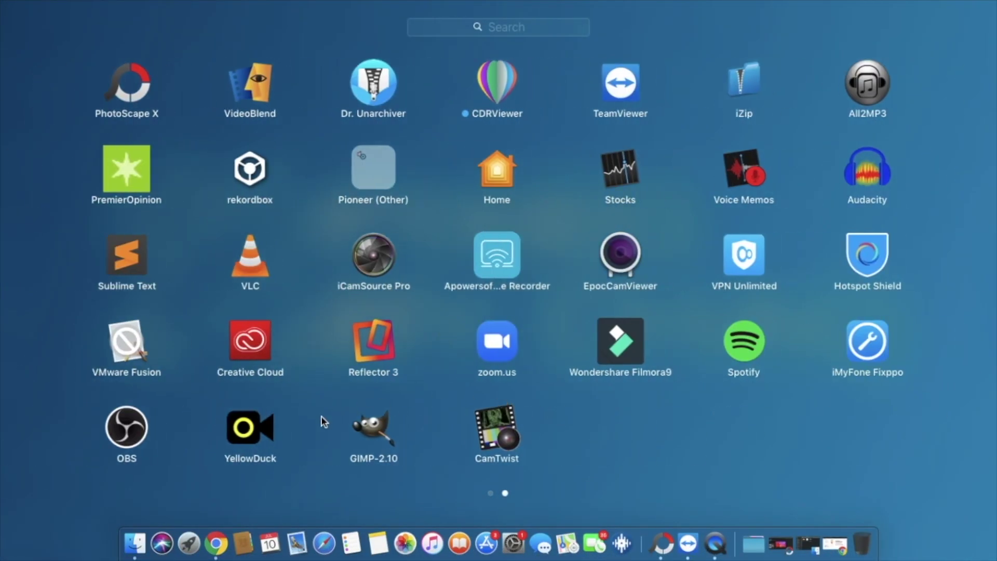
click(252, 435)
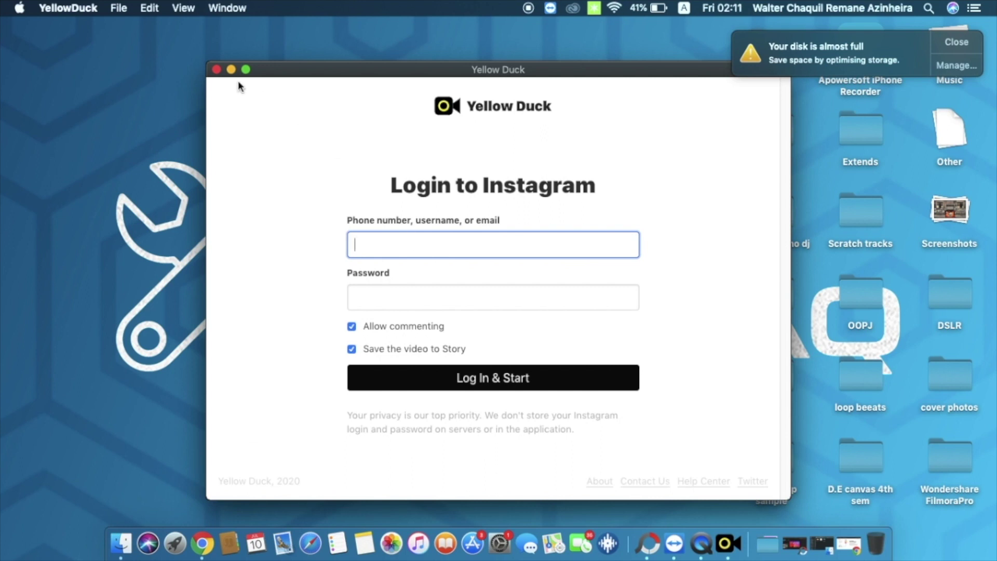
Minimise Yellow Duck, start OBS Studio from Launchpad, and dismiss the disk-full notice
click(231, 70)
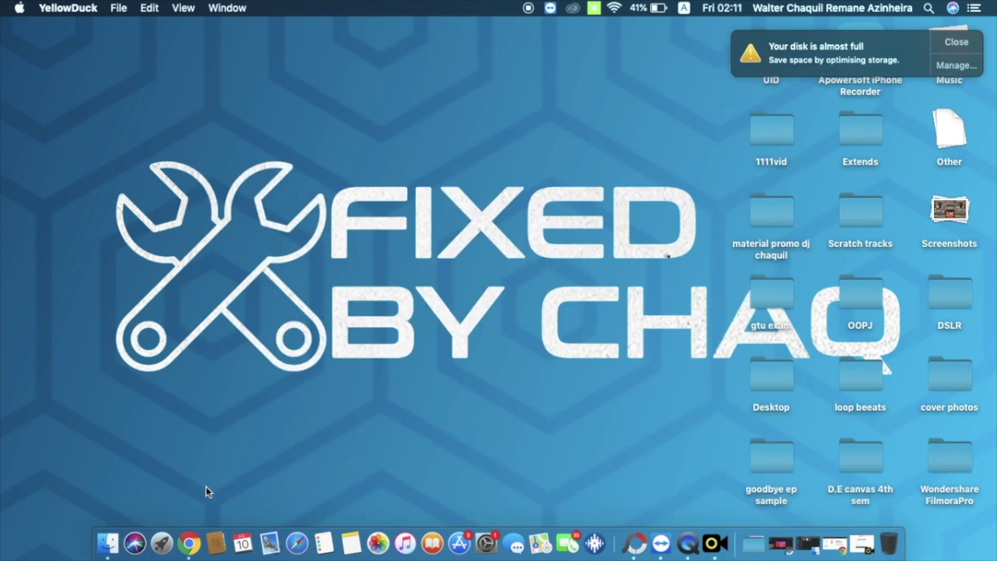
click(166, 519)
click(775, 102)
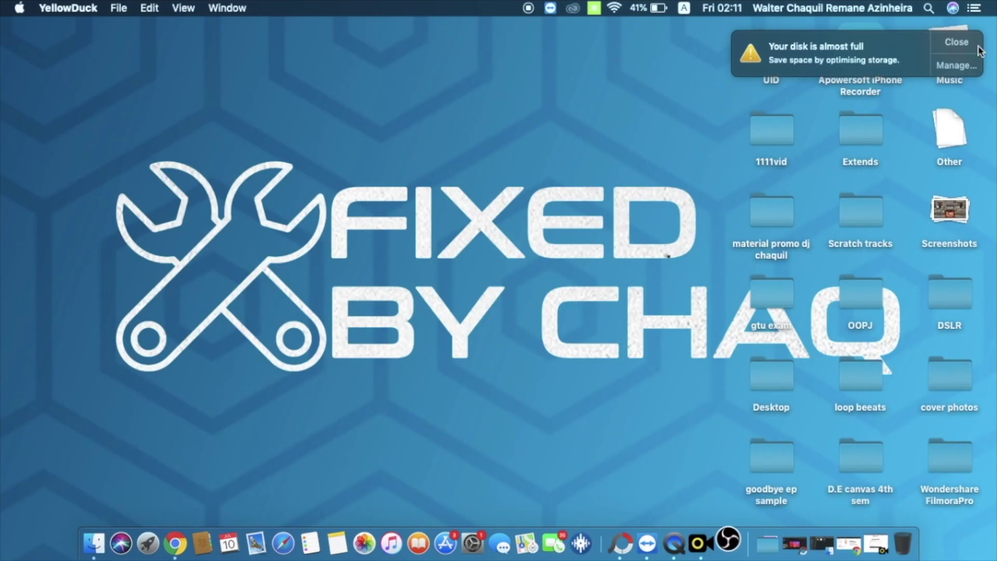
click(962, 42)
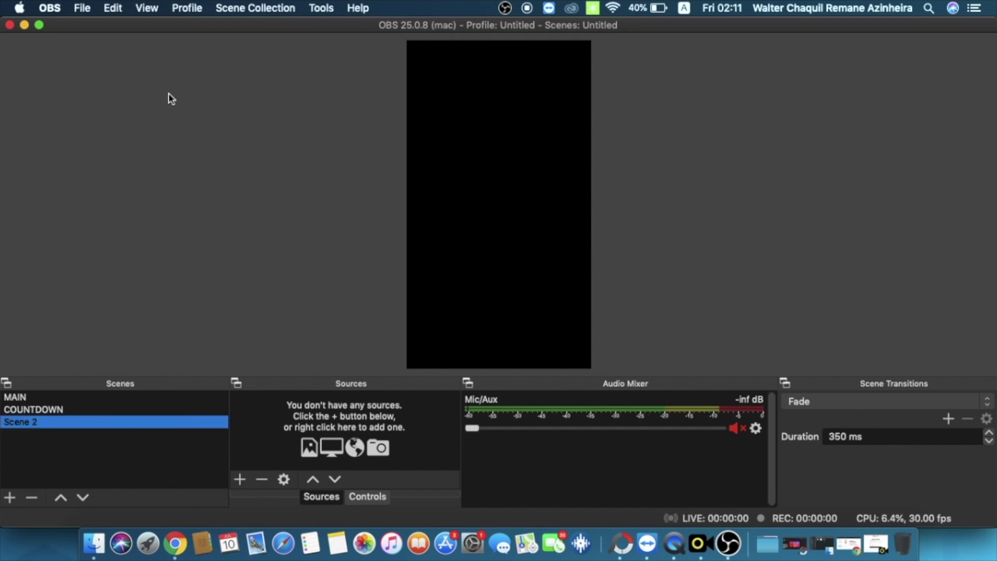
Create a new OBS profile named 'YT demo'
click(192, 9)
click(187, 8)
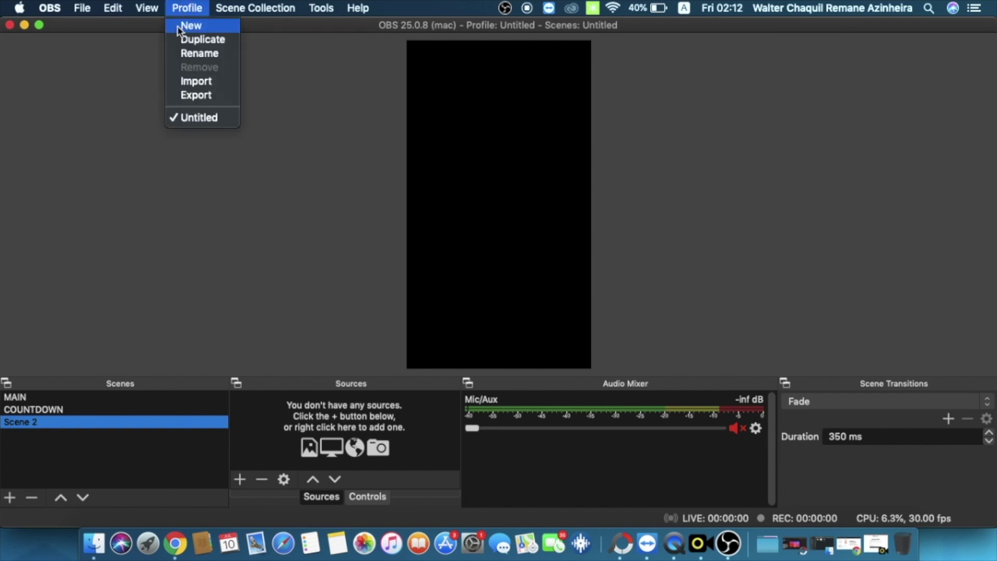
click(179, 27)
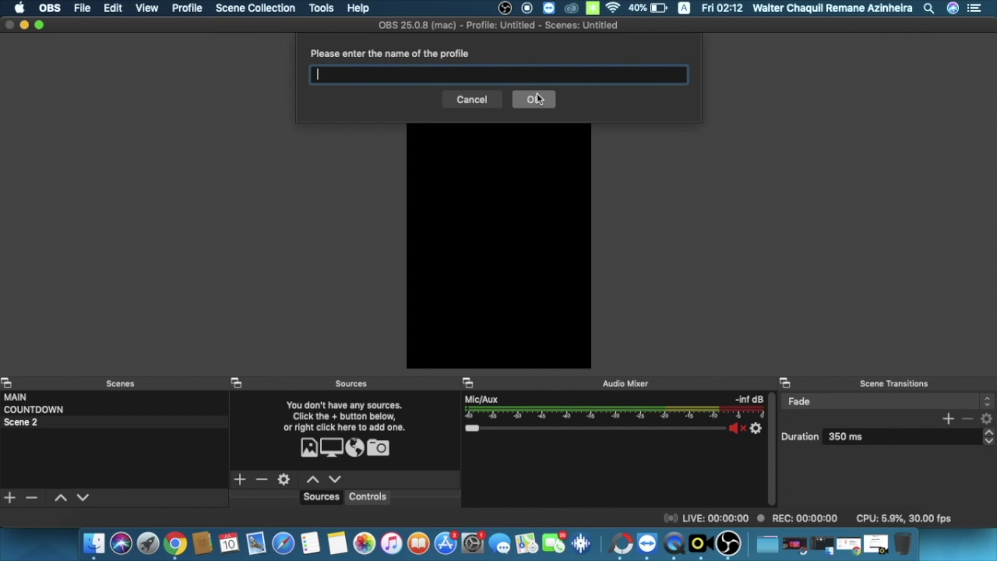
text(YT demo)
click(538, 97)
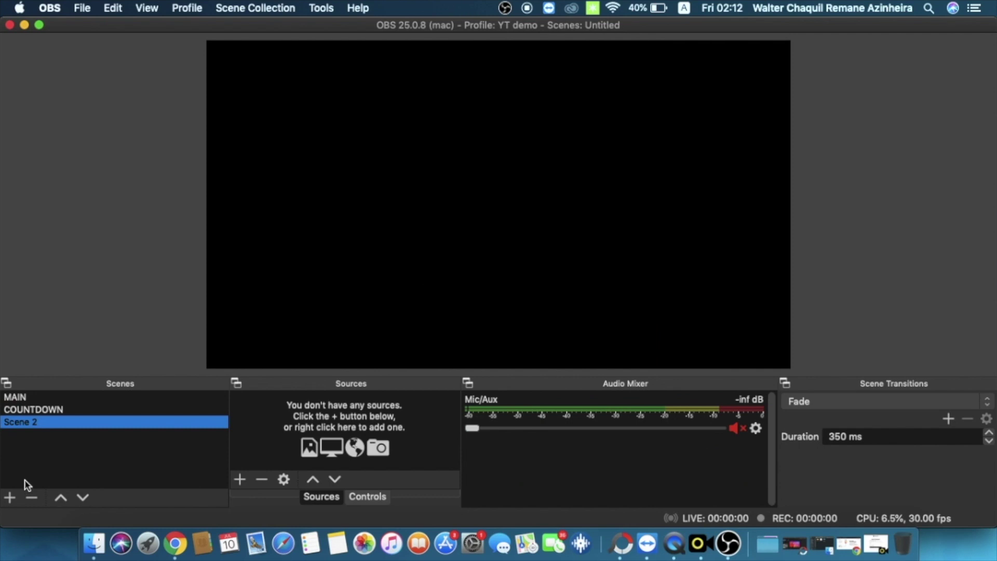
Delete the Scene 2 and COUNTDOWN scenes, leaving only MAIN
click(31, 498)
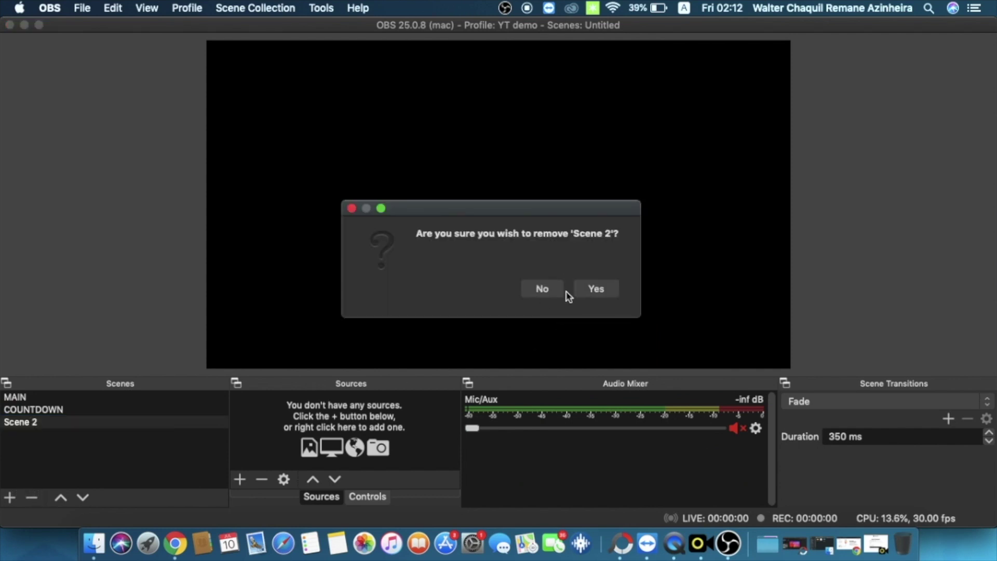
click(592, 291)
click(29, 498)
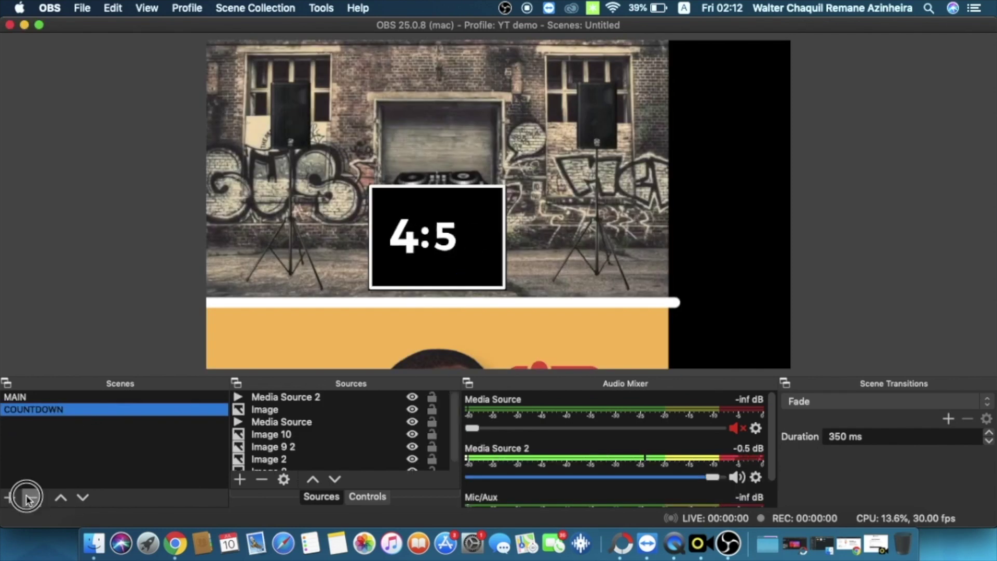
click(593, 290)
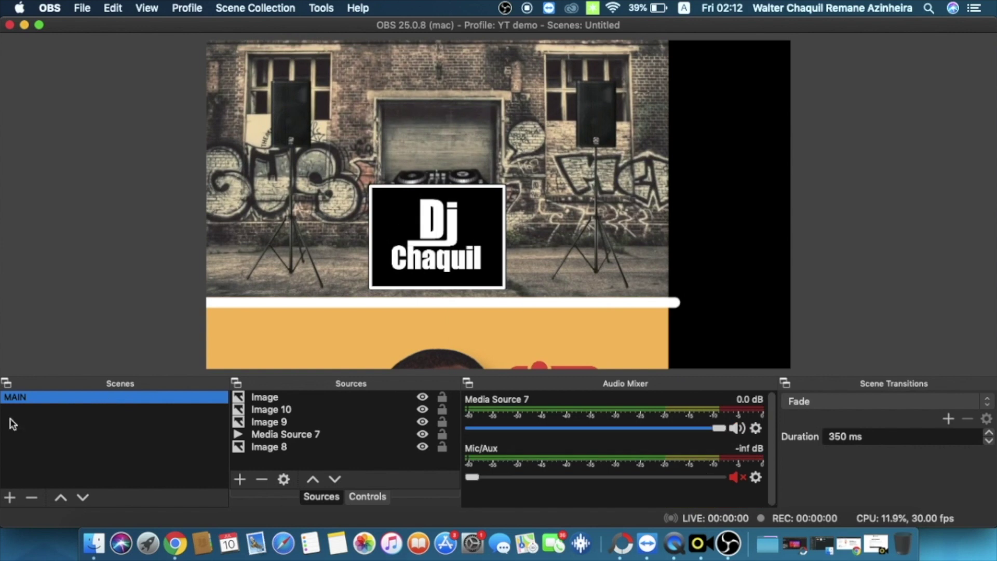
Add a new empty scene named demo
click(9, 497)
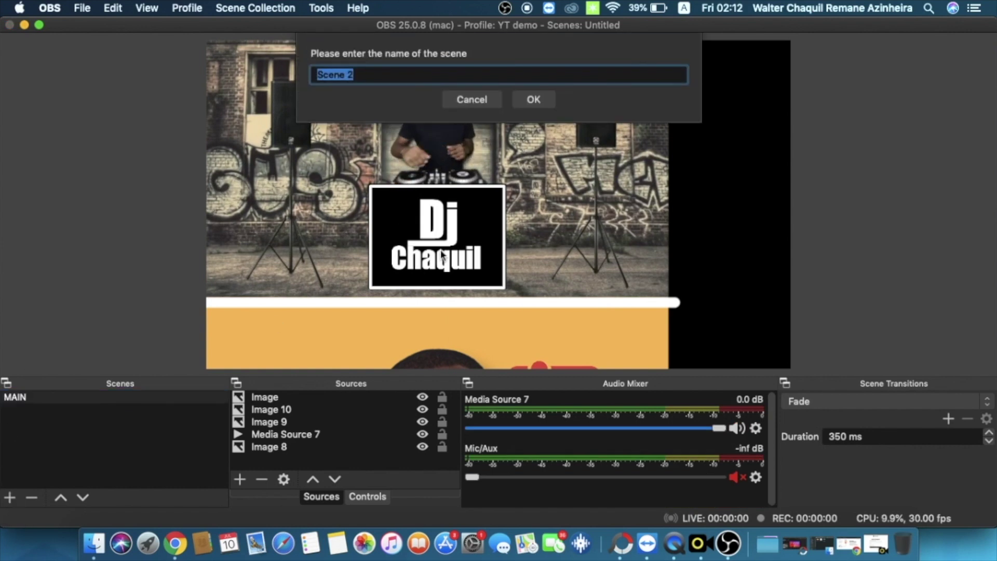
text(new)
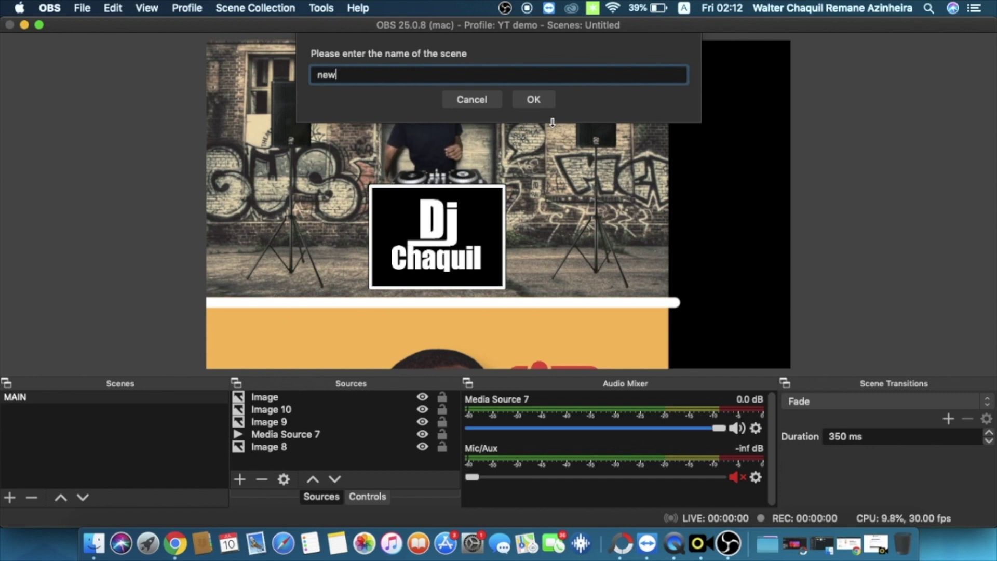
key(Return)
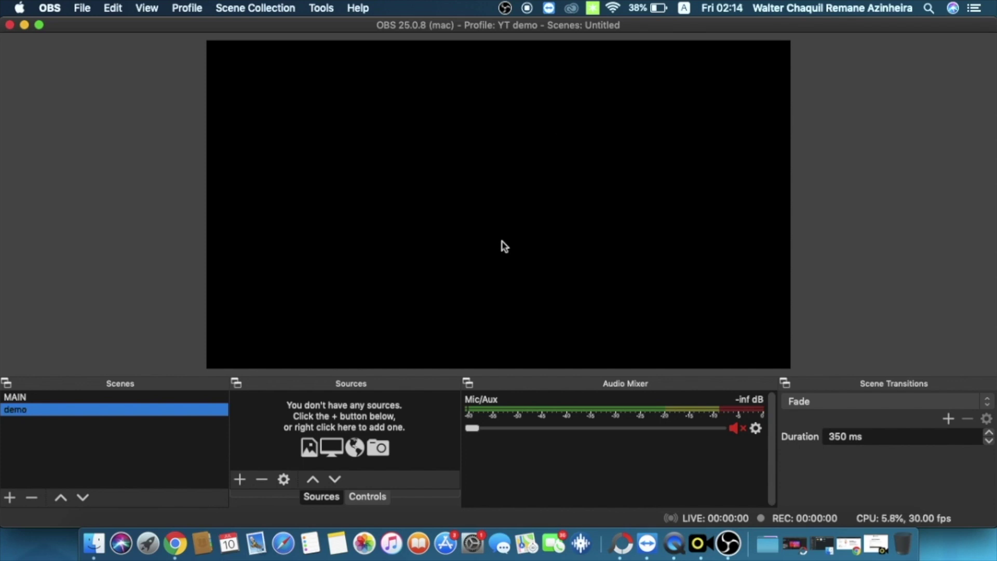
In Settings > Video, change the base canvas resolution from 1366x768 to 1080x1920
click(50, 8)
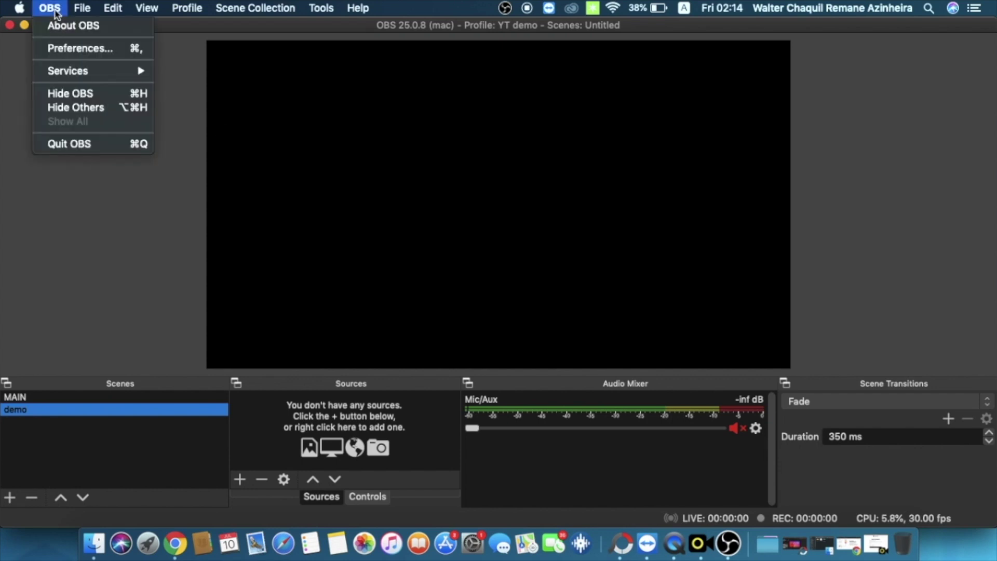
click(61, 48)
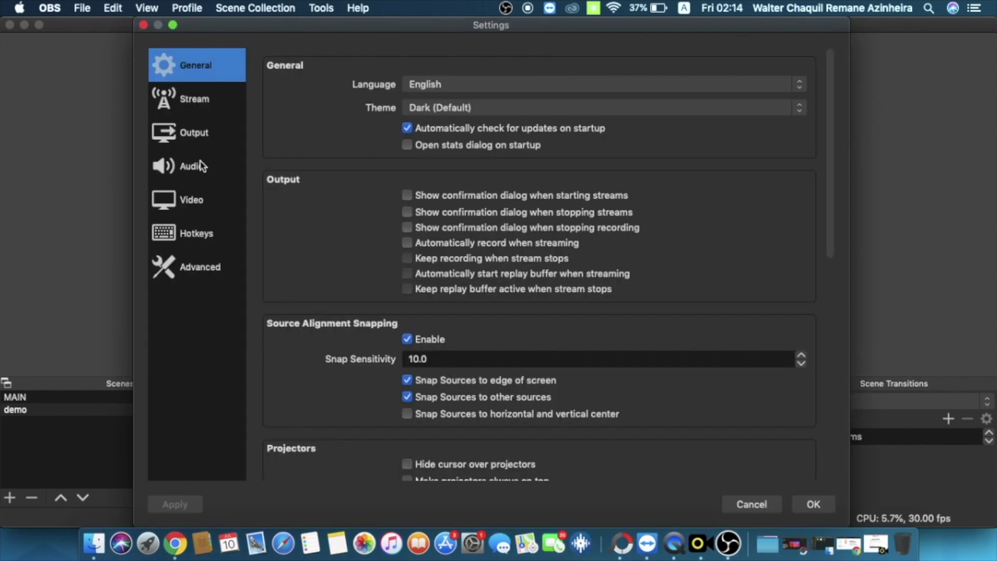
click(205, 206)
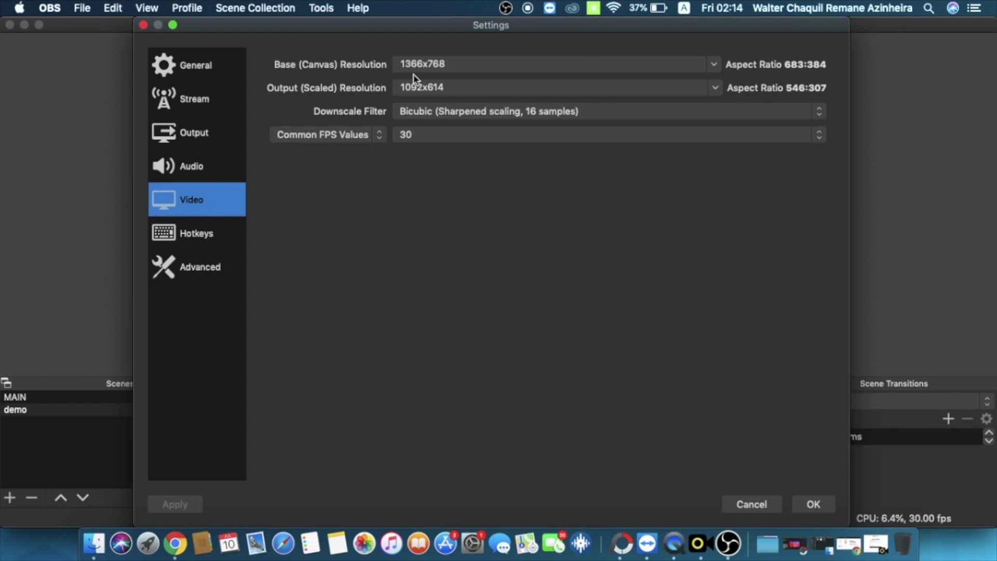
click(498, 65)
key(BackSpace)
key(BackSpace)
key(BackSpace)
key(BackSpace)
key(BackSpace)
key(BackSpace)
key(BackSpace)
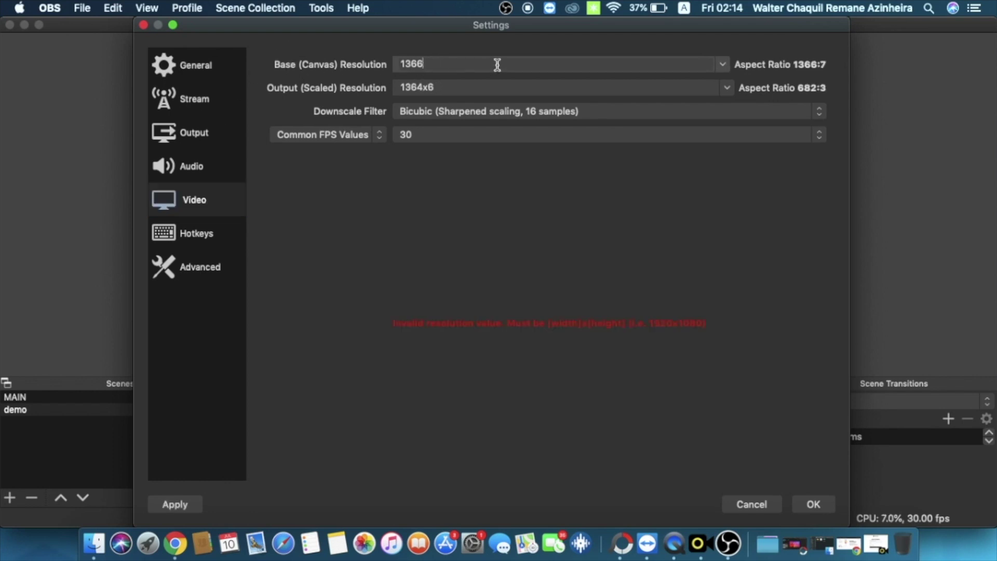
key(BackSpace)
text(10)
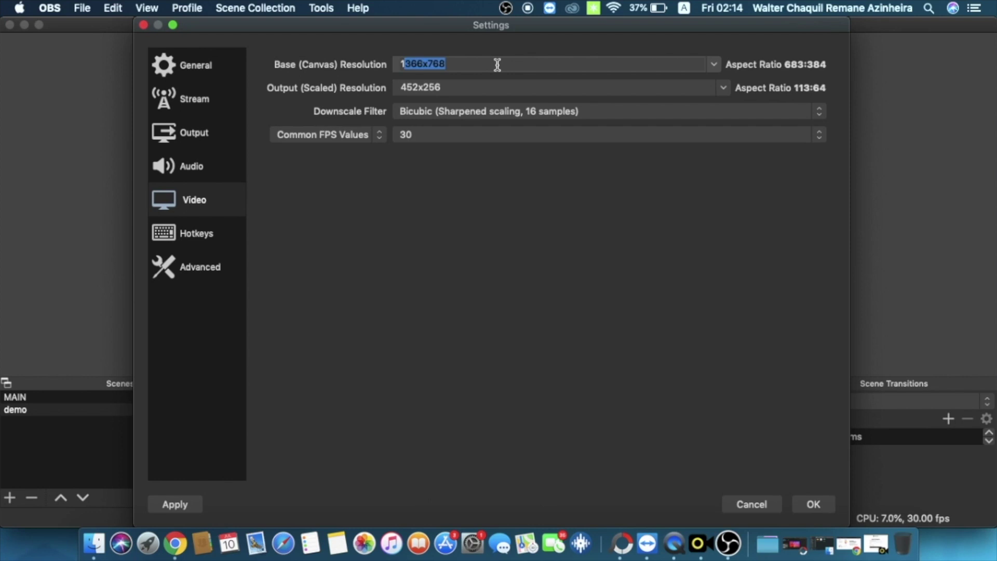
text(80)
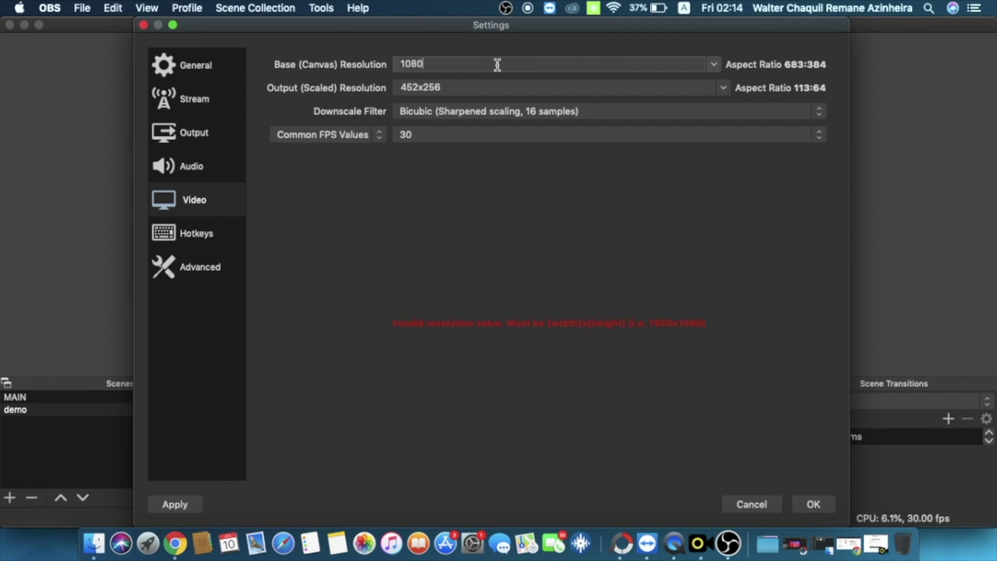
text(x1)
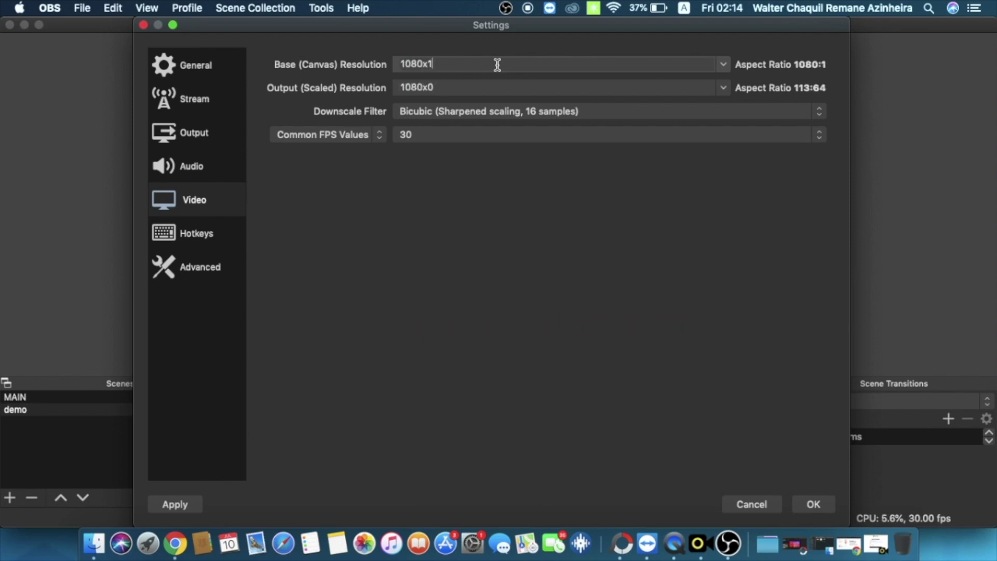
text(920)
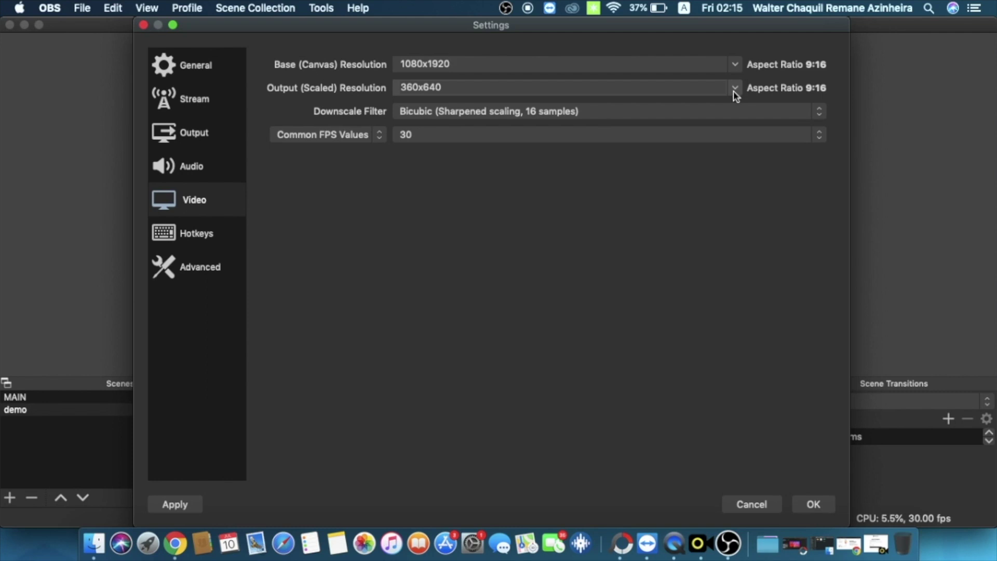
Choose 1080x1920 as the output (scaled) resolution
click(734, 90)
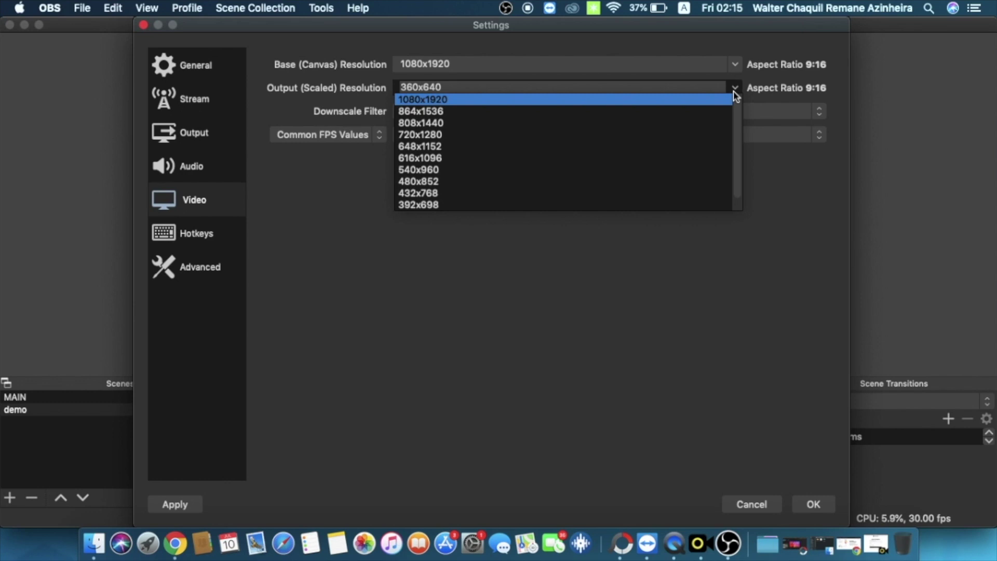
click(721, 100)
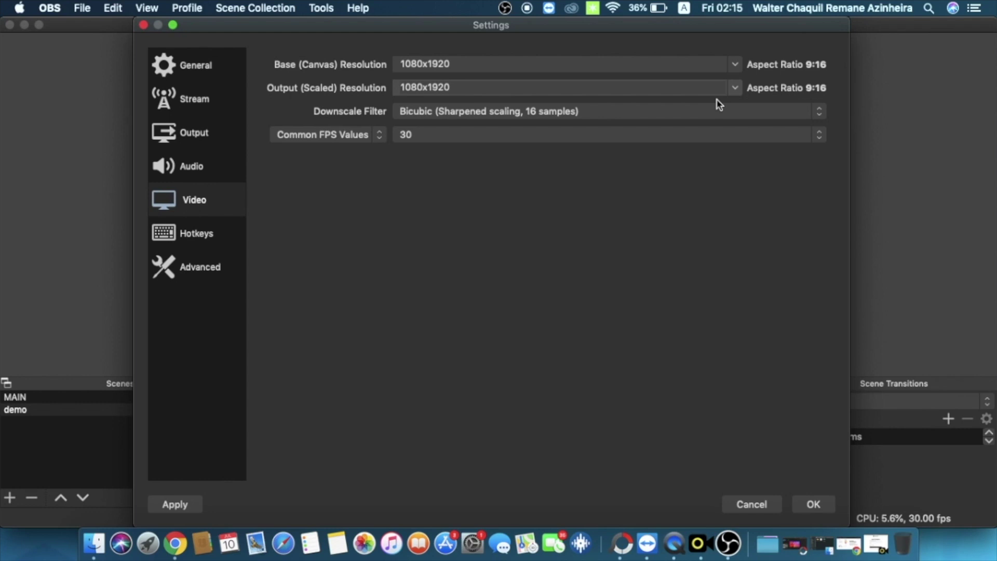
click(738, 92)
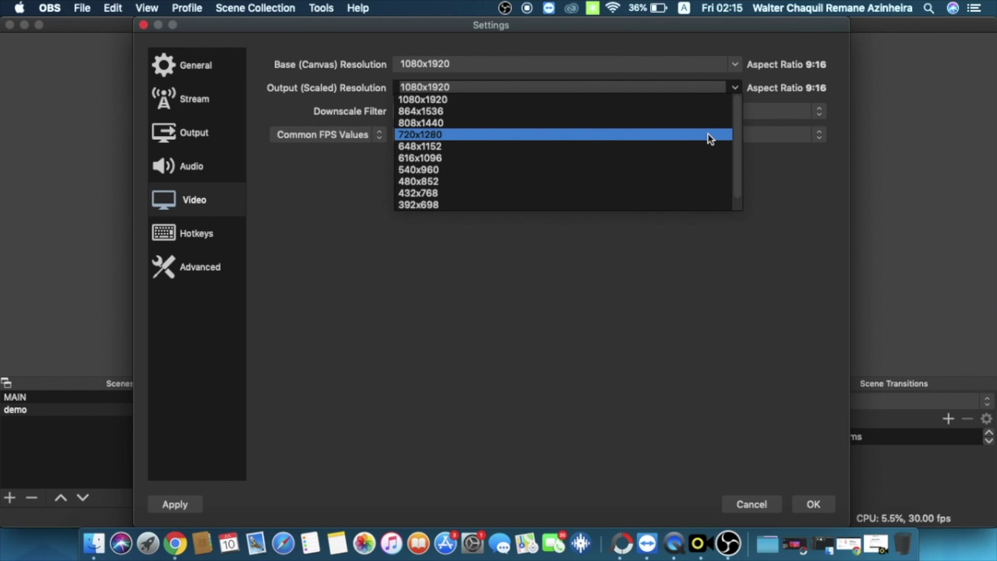
Keep the common FPS value at 30 and save the video settings
click(811, 216)
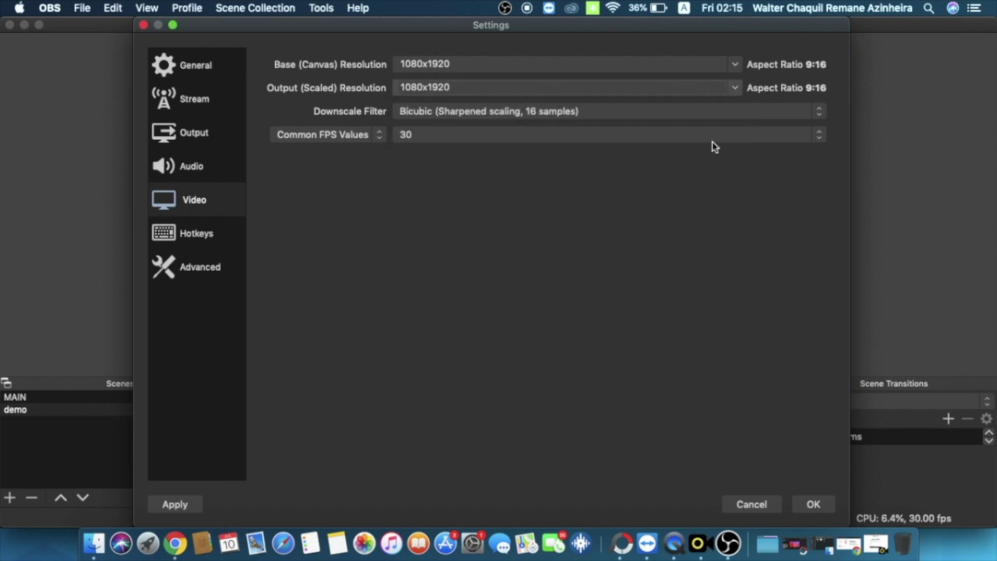
click(820, 136)
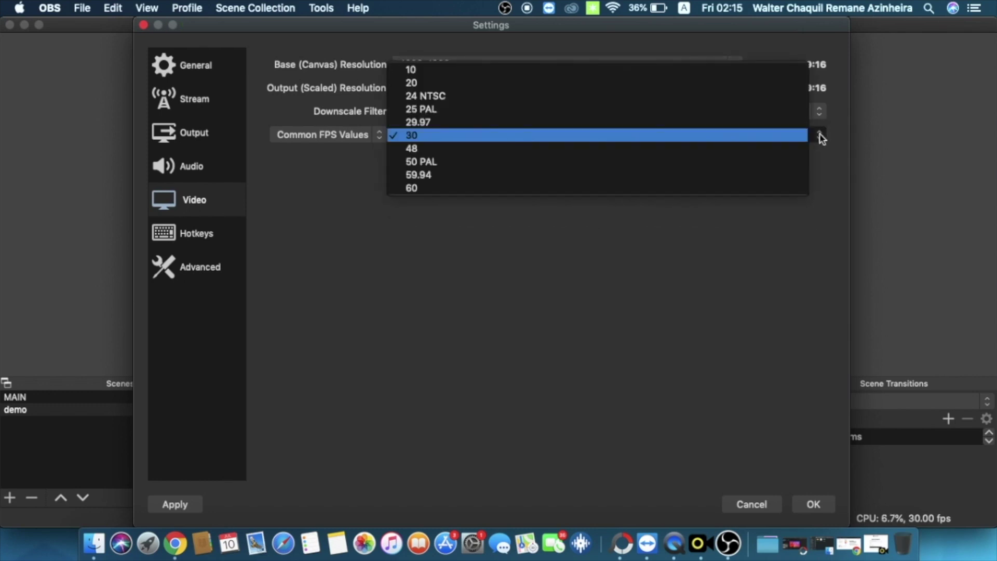
click(777, 136)
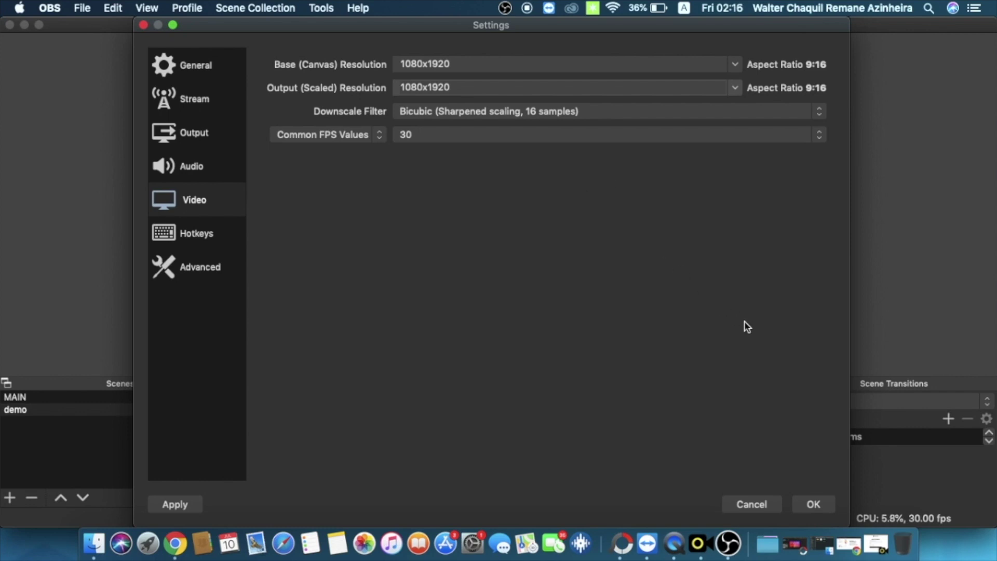
click(826, 503)
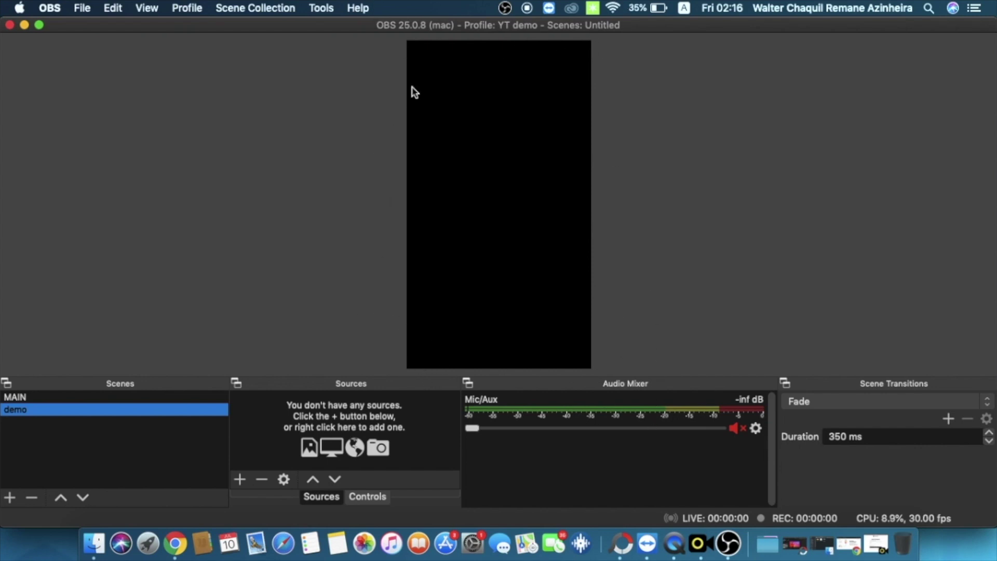
Add a Media Source with the default name Media Source to the demo scene
click(240, 480)
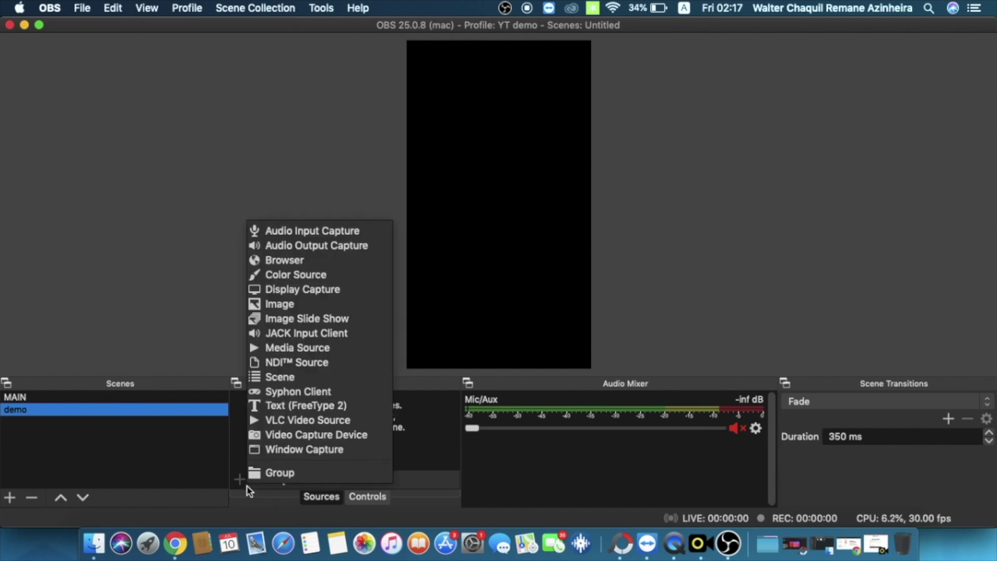
click(291, 352)
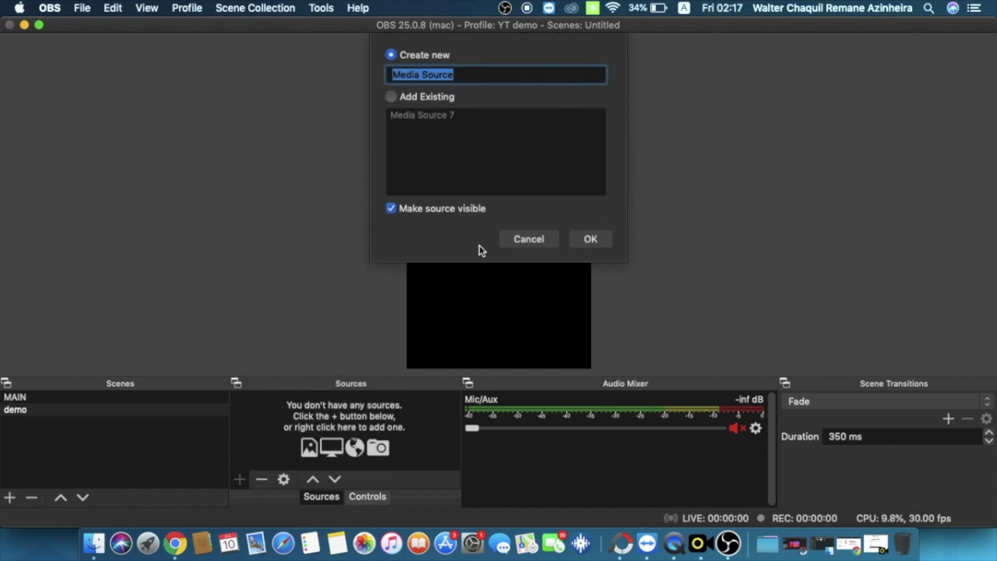
click(590, 239)
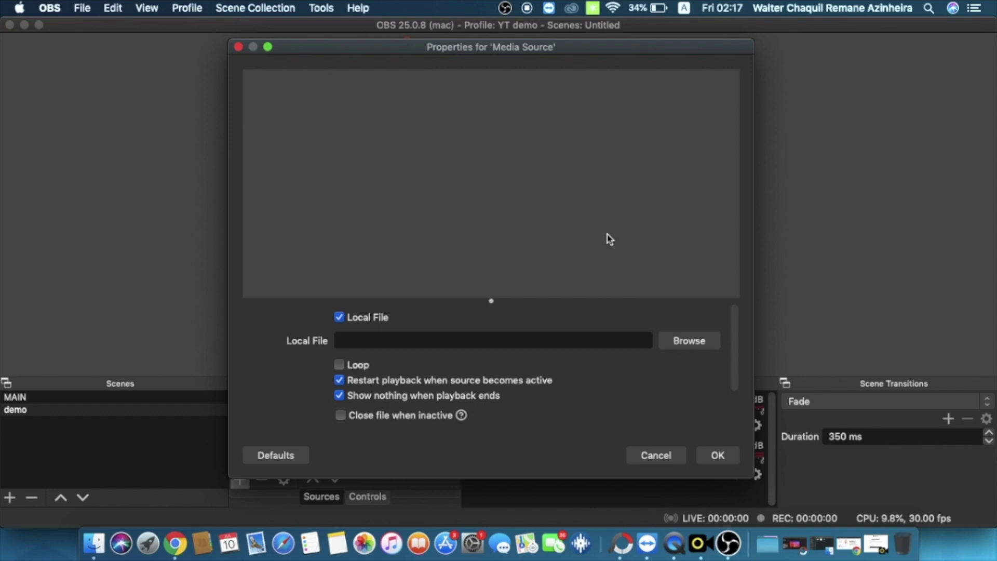
Load Touch Shapes_1.mp4 from Downloads/untitled folder 5 into the source with looping enabled
click(697, 344)
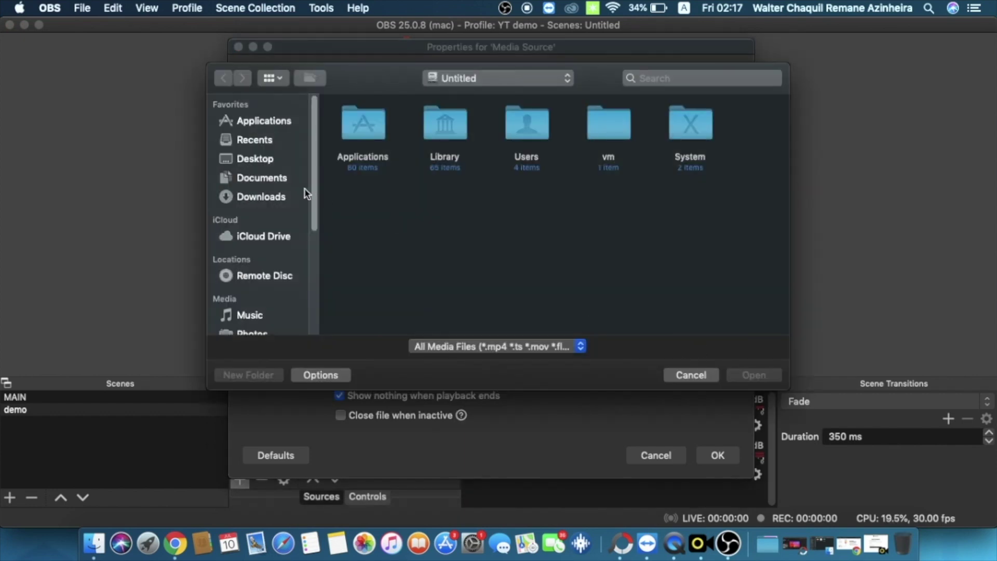
click(278, 200)
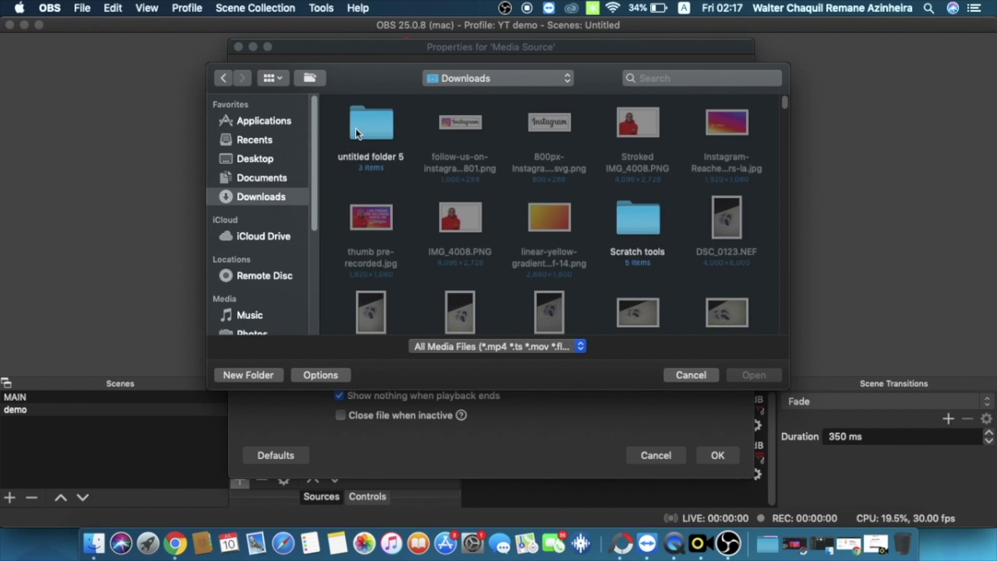
double_click(355, 127)
click(543, 141)
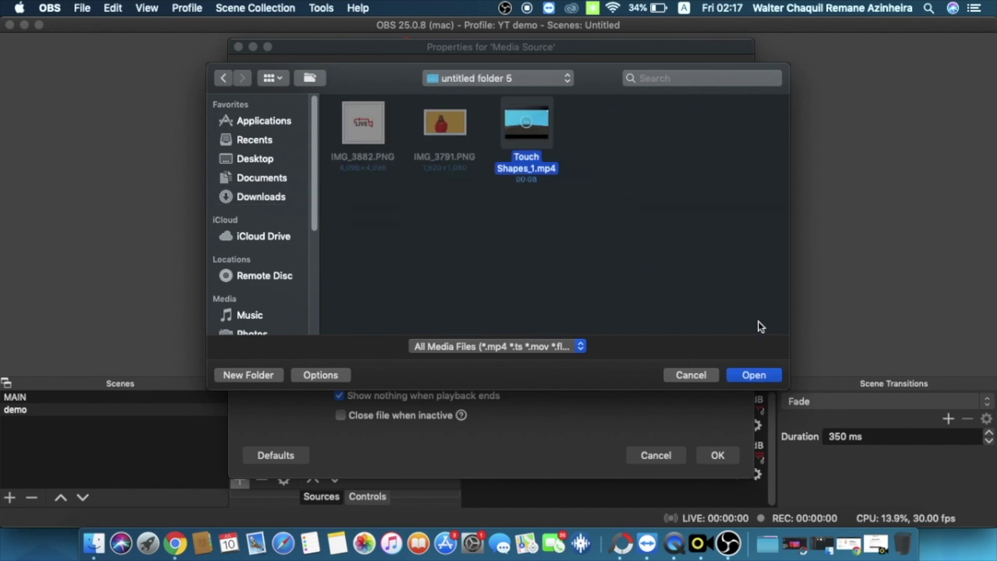
click(754, 375)
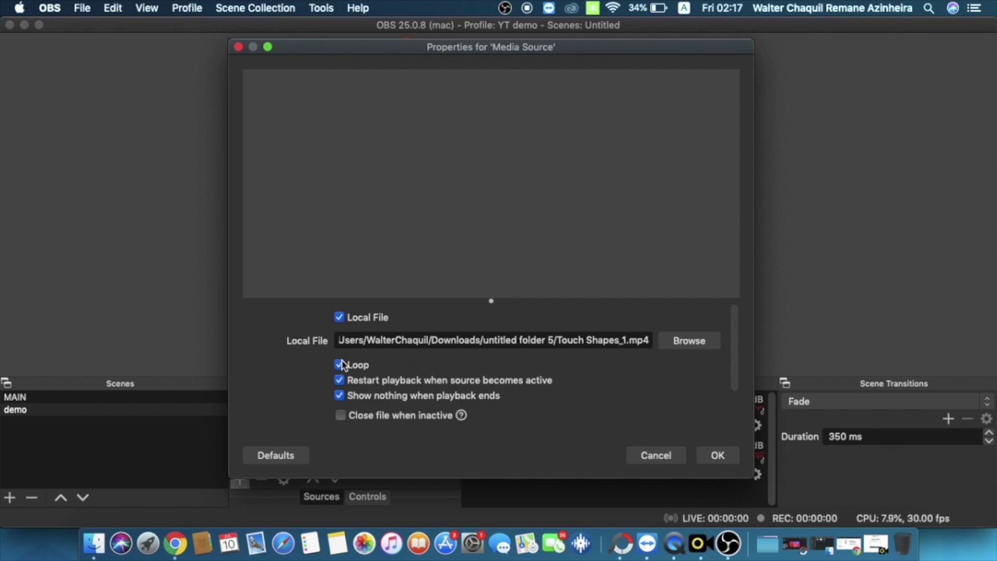
scroll(577, 393, down, 3)
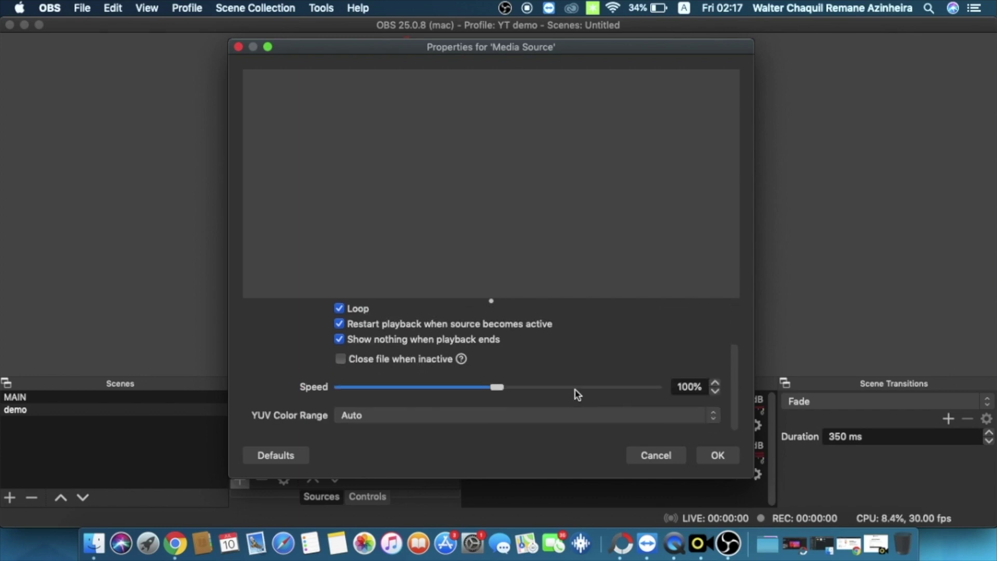
click(724, 457)
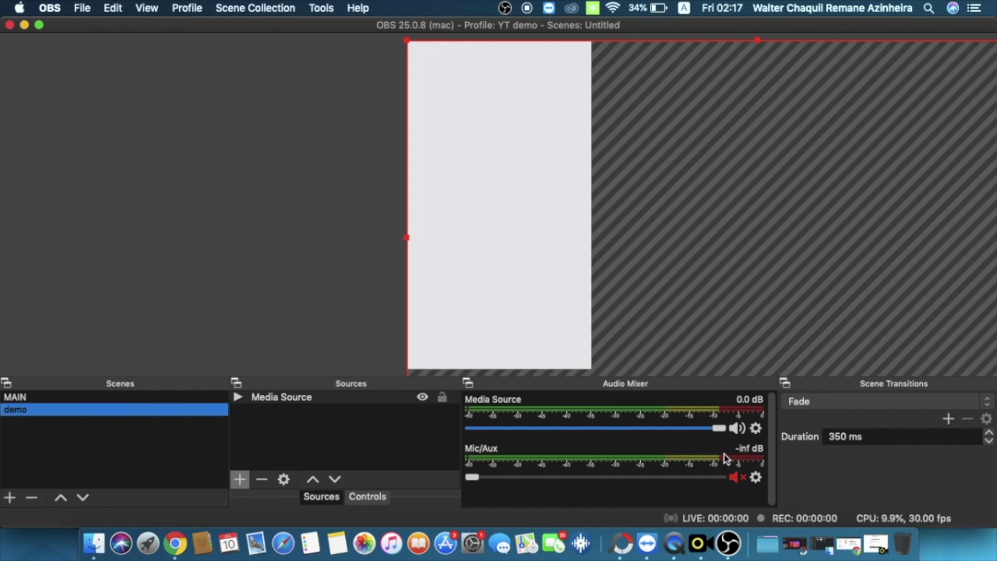
Resize the Touch Shapes video to span the vertical canvas width, snapped to its left edge and centred
drag(434, 58, 462, 126)
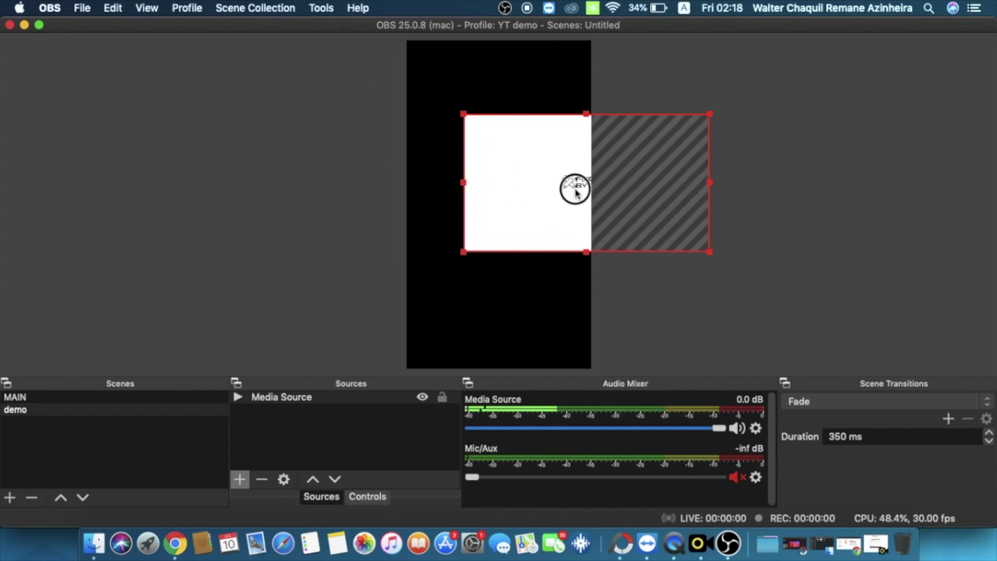
drag(575, 185, 517, 193)
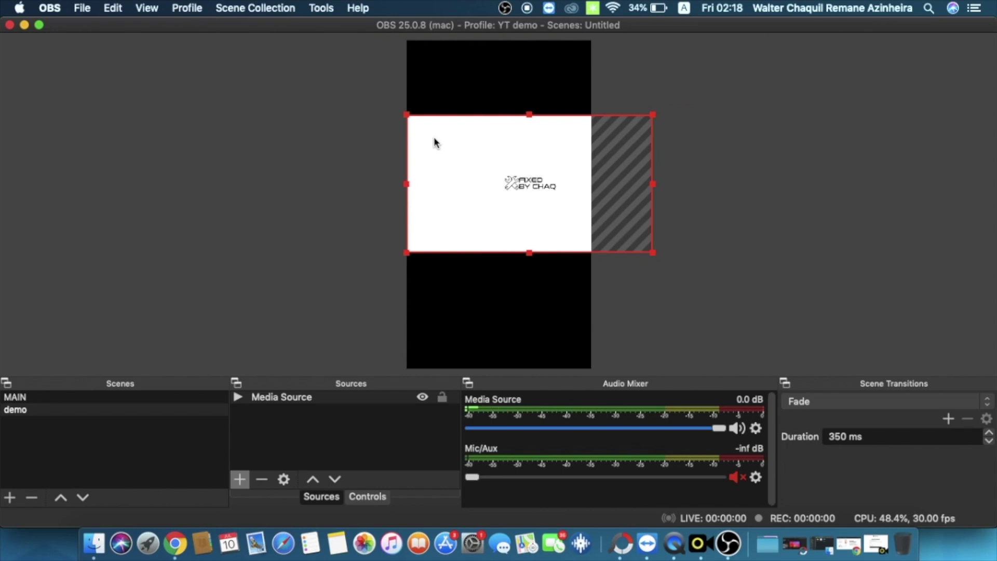
drag(408, 120, 456, 142)
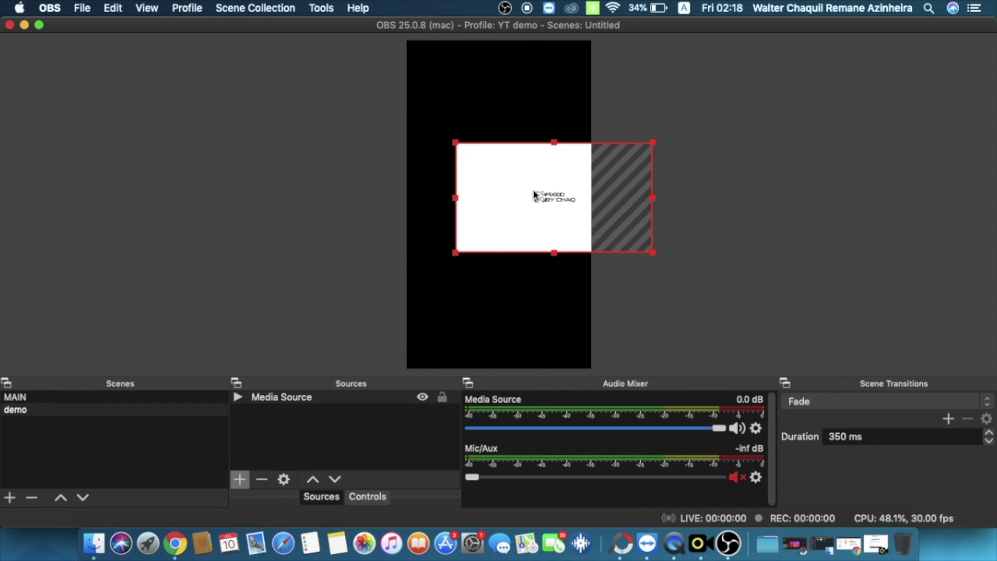
drag(531, 180, 487, 193)
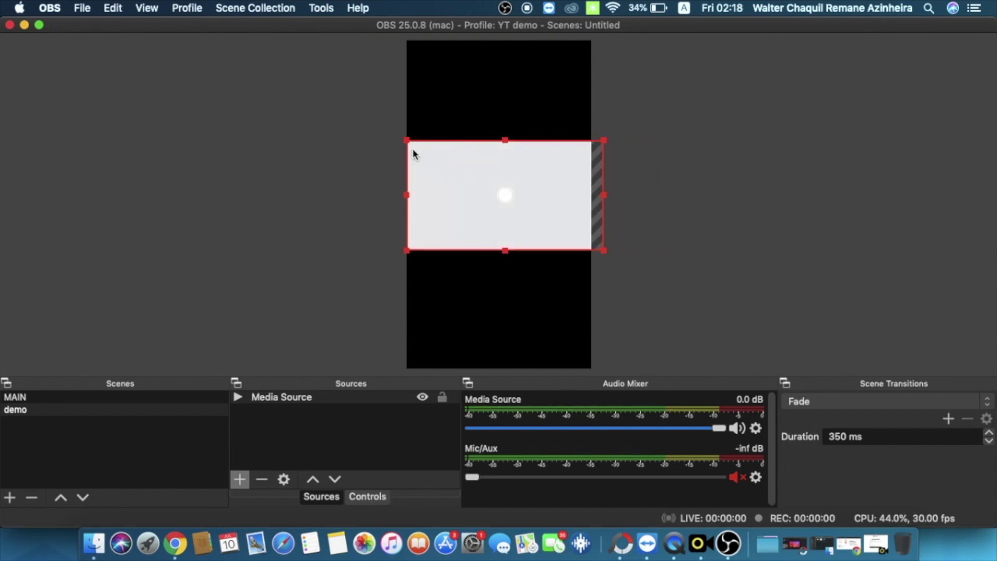
drag(407, 142, 416, 157)
drag(476, 167, 469, 170)
drag(591, 251, 589, 252)
click(666, 260)
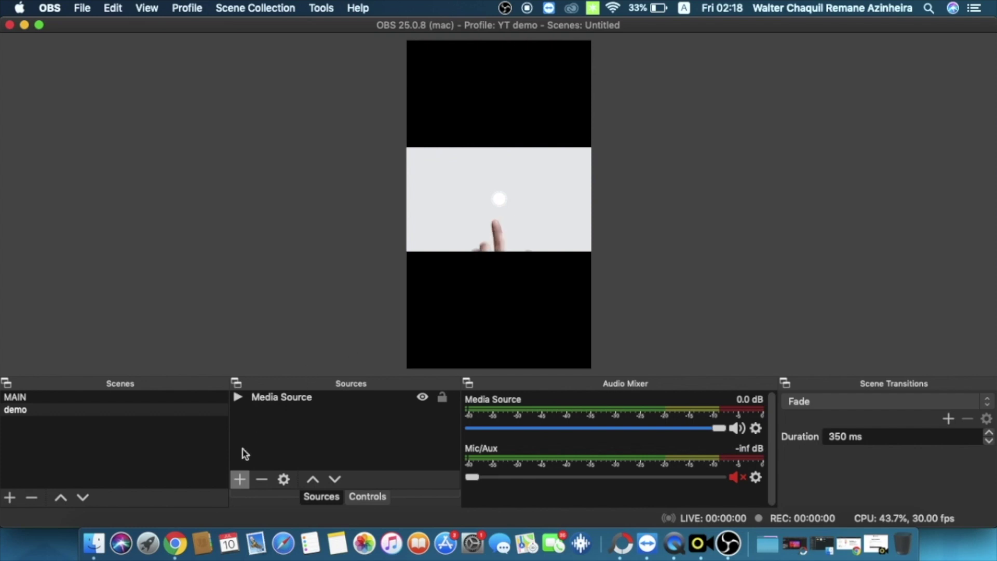
Add an Image 2 source using IMG_3791.PNG and enlarge it to fill the canvas height
click(241, 480)
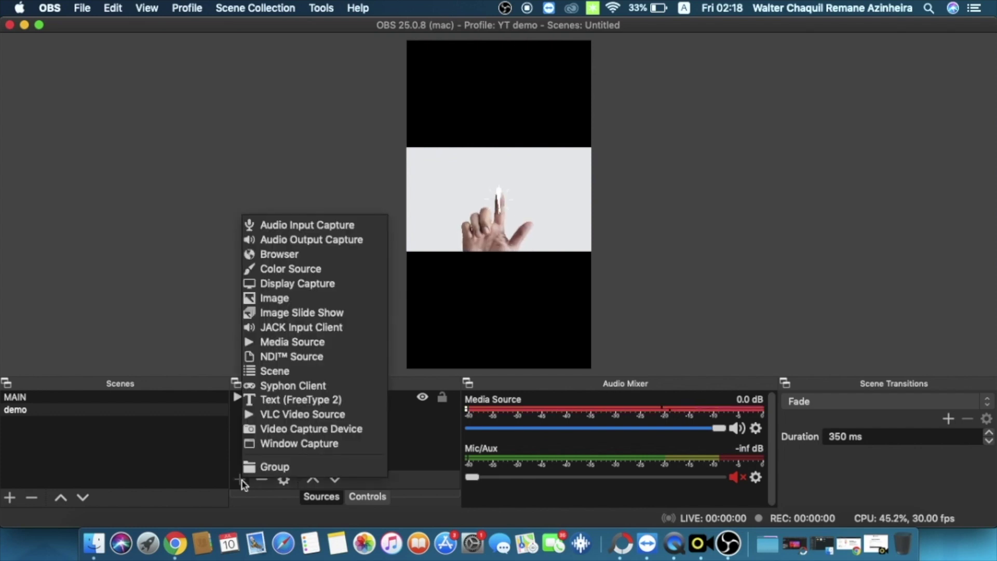
click(301, 305)
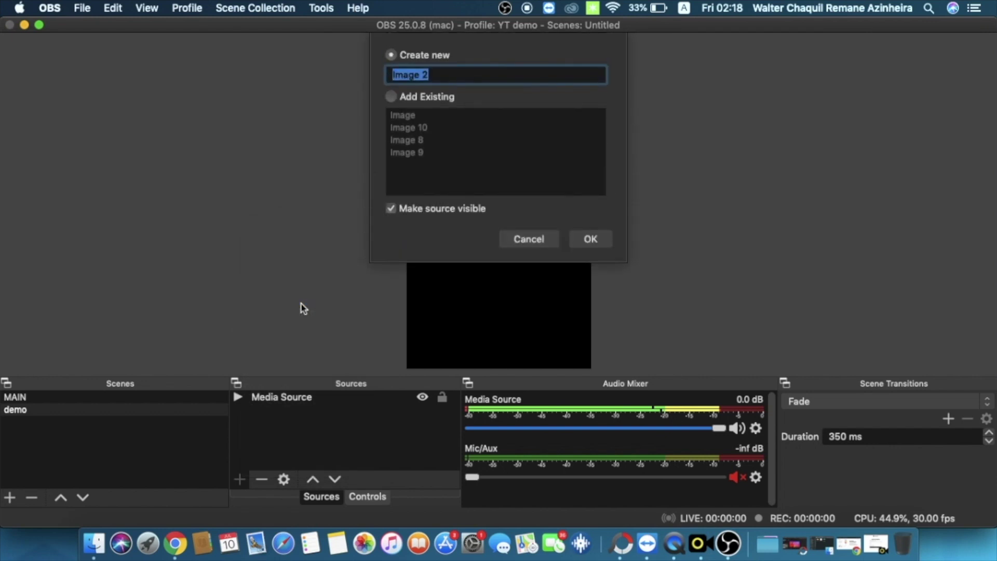
click(575, 240)
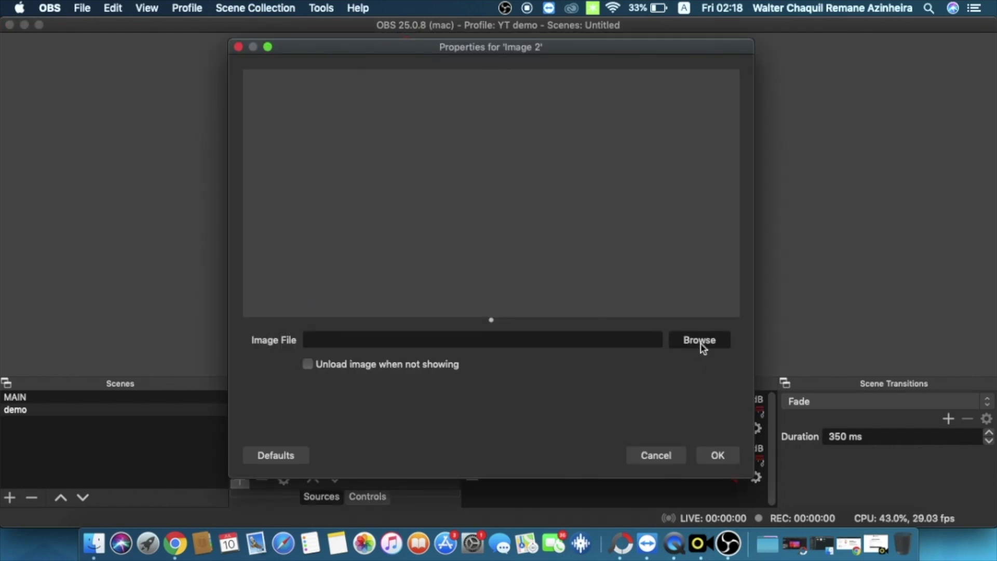
click(701, 343)
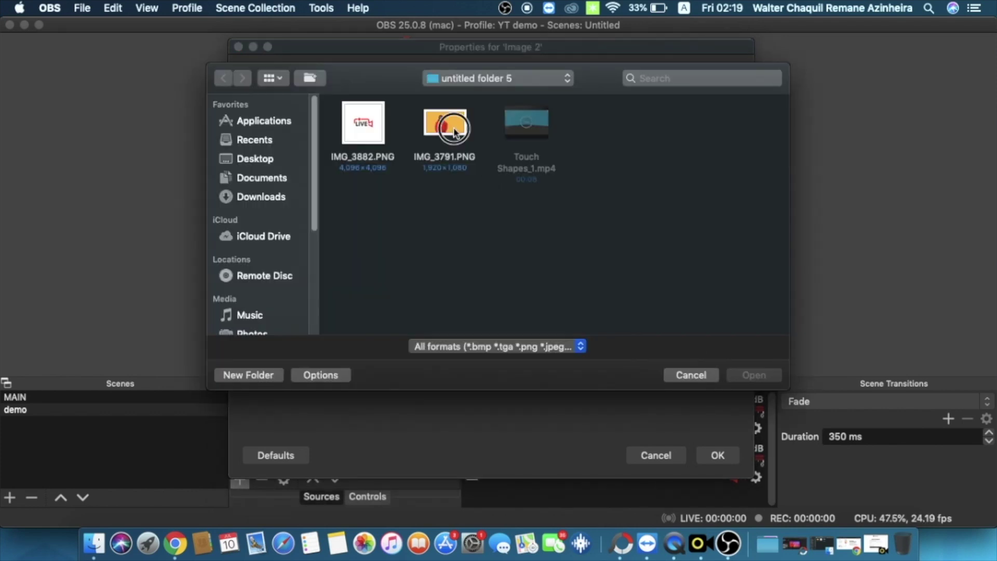
double_click(445, 123)
click(717, 447)
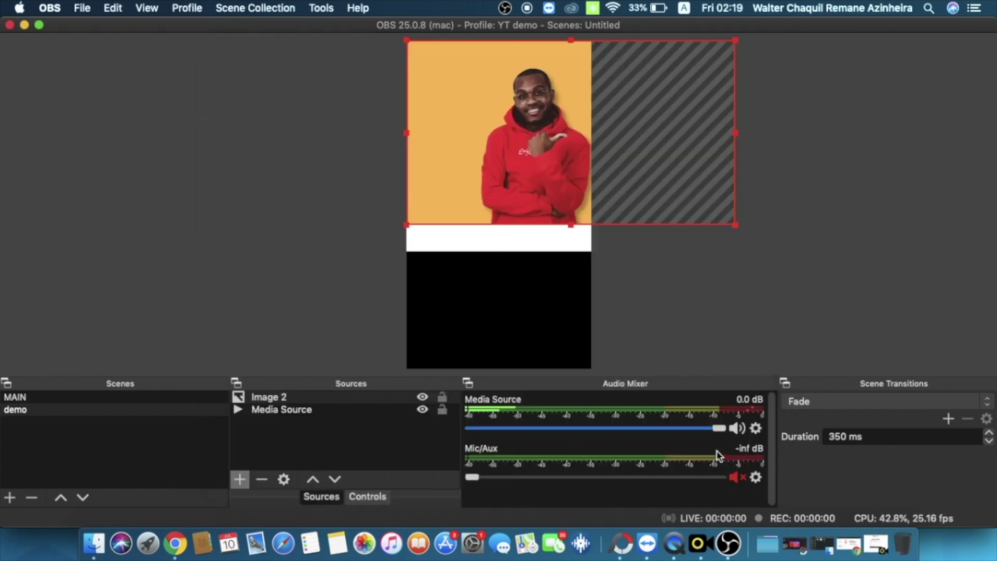
drag(738, 223, 713, 306)
Move Image 2 below the Media Source layer, deselect it, and bring up Yellow Duck
click(317, 397)
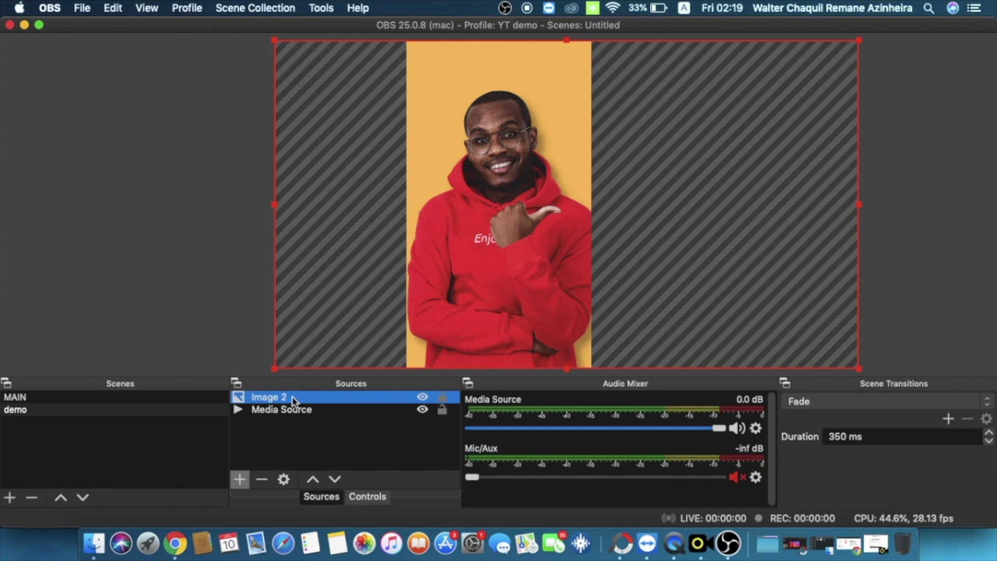
drag(293, 401, 290, 419)
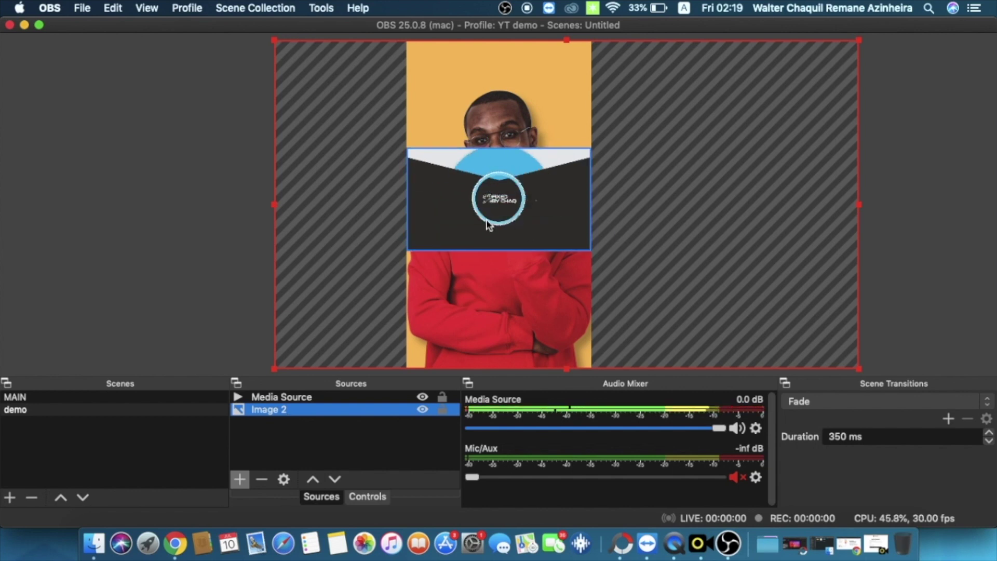
click(235, 216)
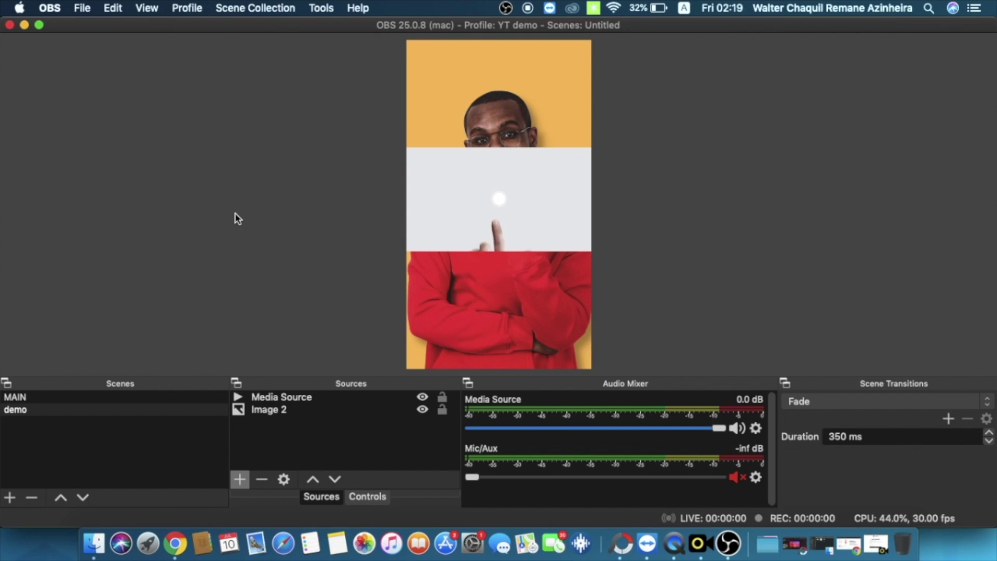
click(701, 551)
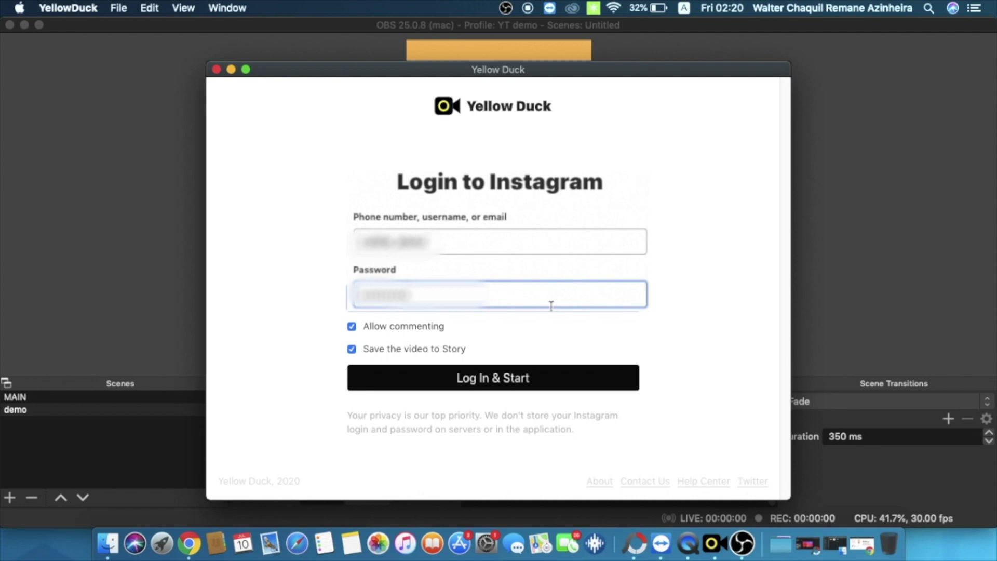
Submit the Instagram login, move the Yellow Duck window aside, and copy the RTMP URL
key(Return)
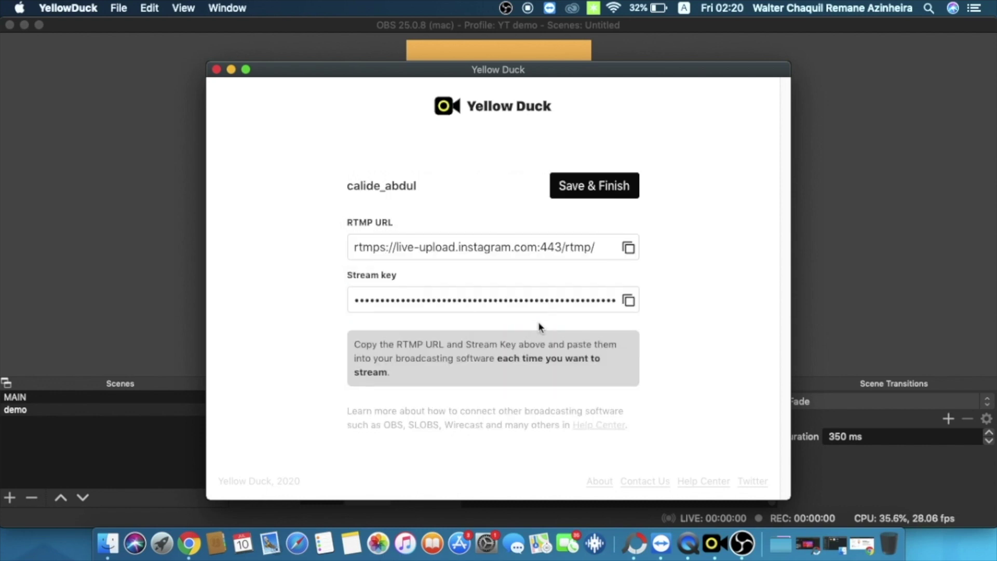
click(440, 75)
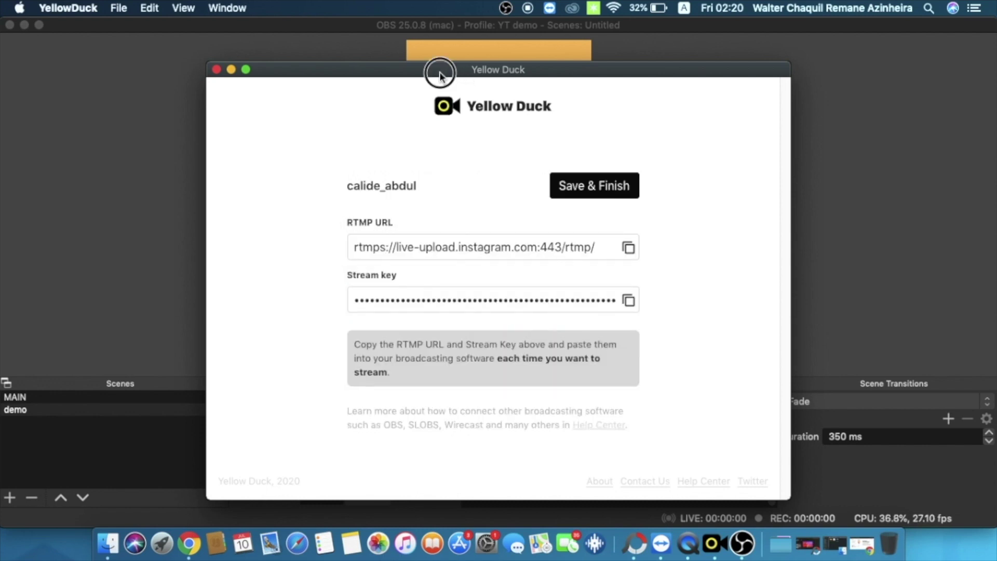
drag(440, 75, 642, 67)
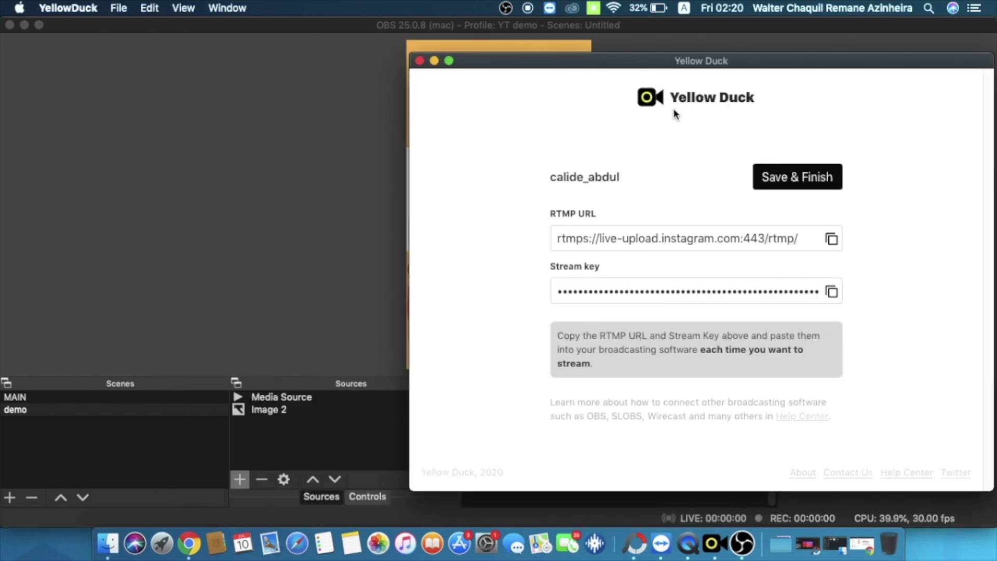
click(833, 246)
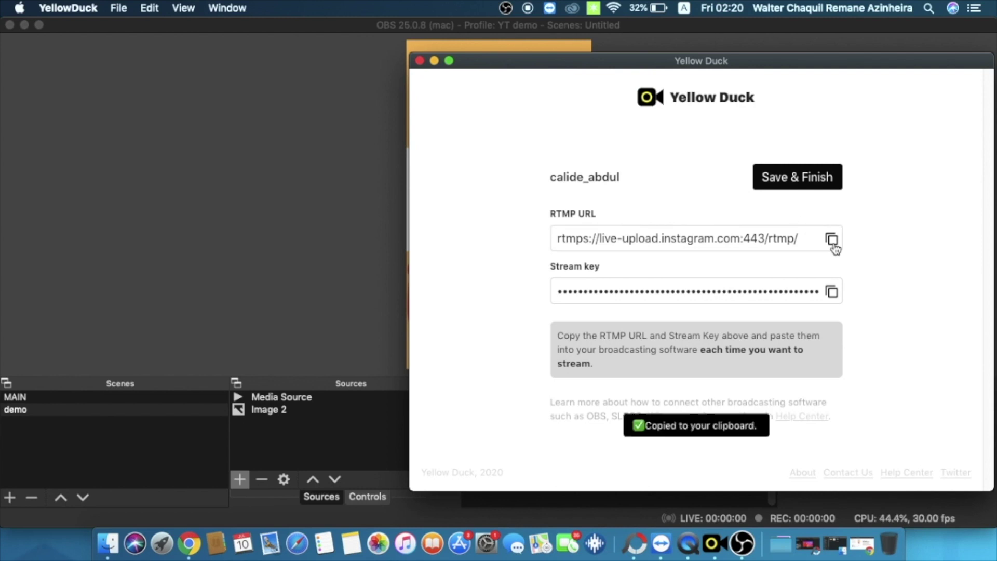
In OBS stream settings, set Service to Custom and paste the Instagram RTMPS URL as Server
click(288, 121)
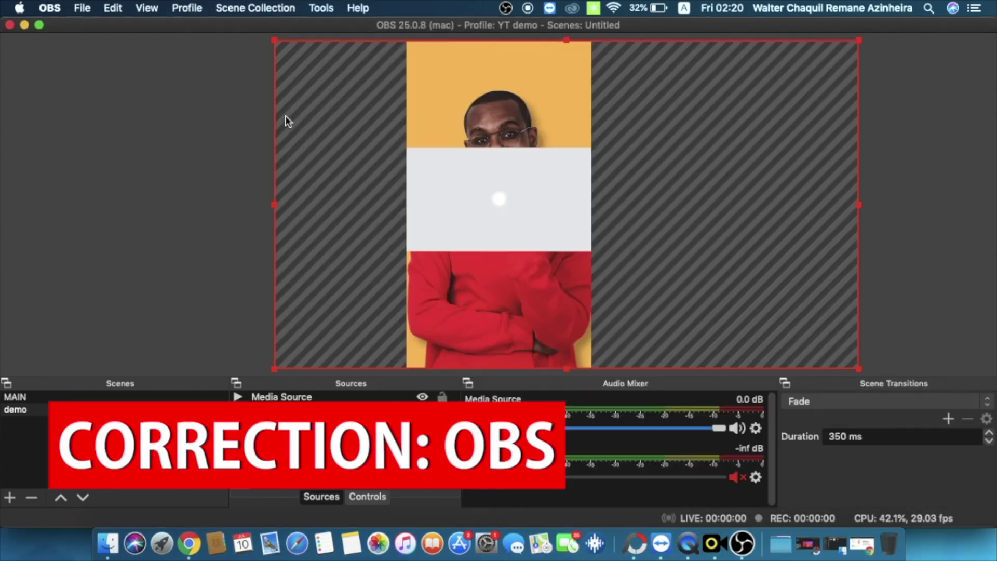
click(57, 6)
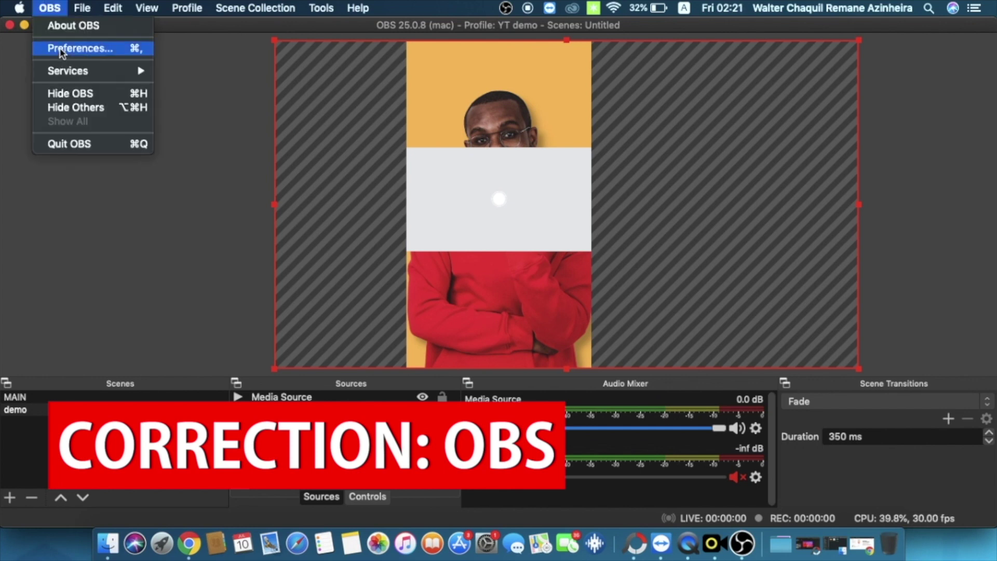
click(61, 48)
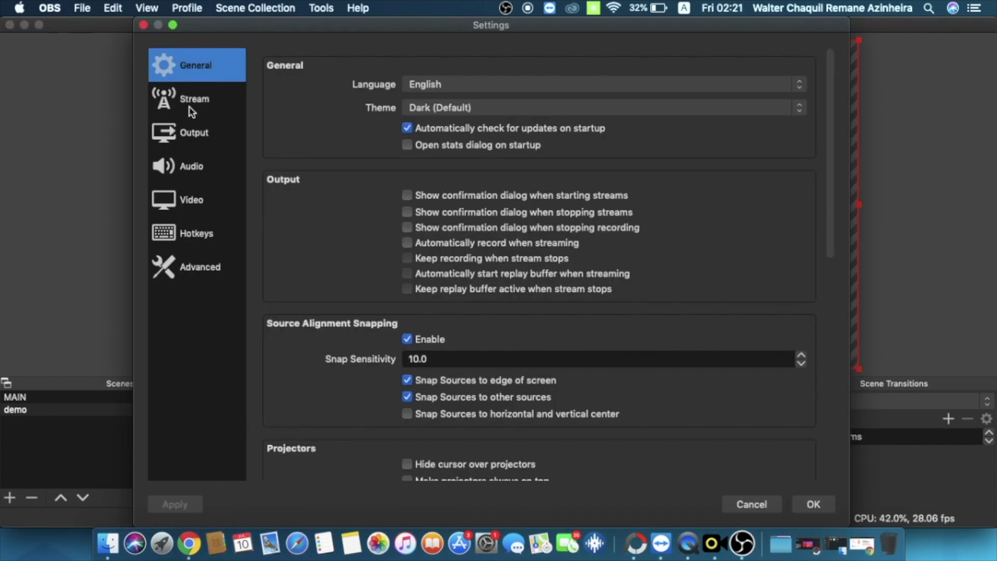
click(191, 111)
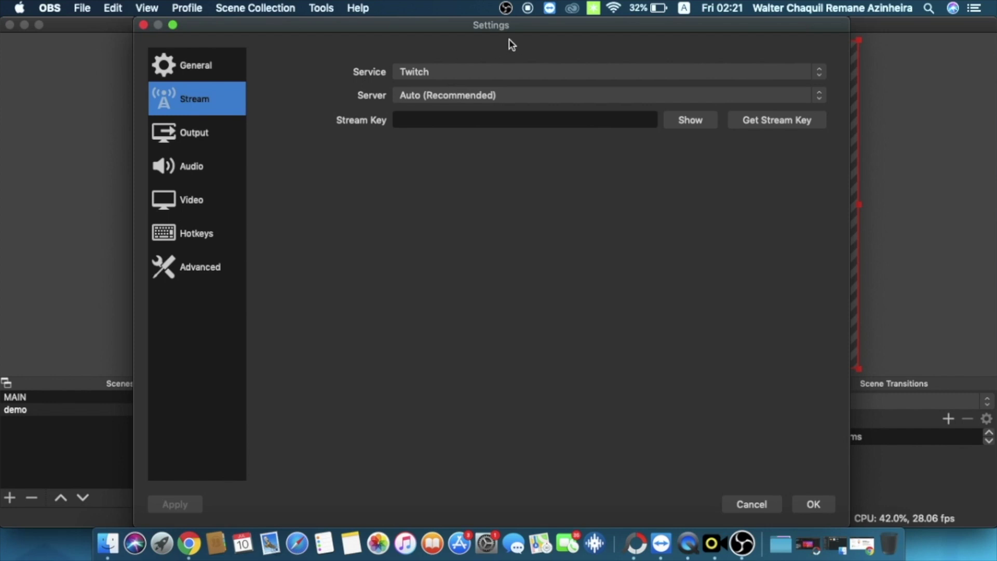
click(527, 74)
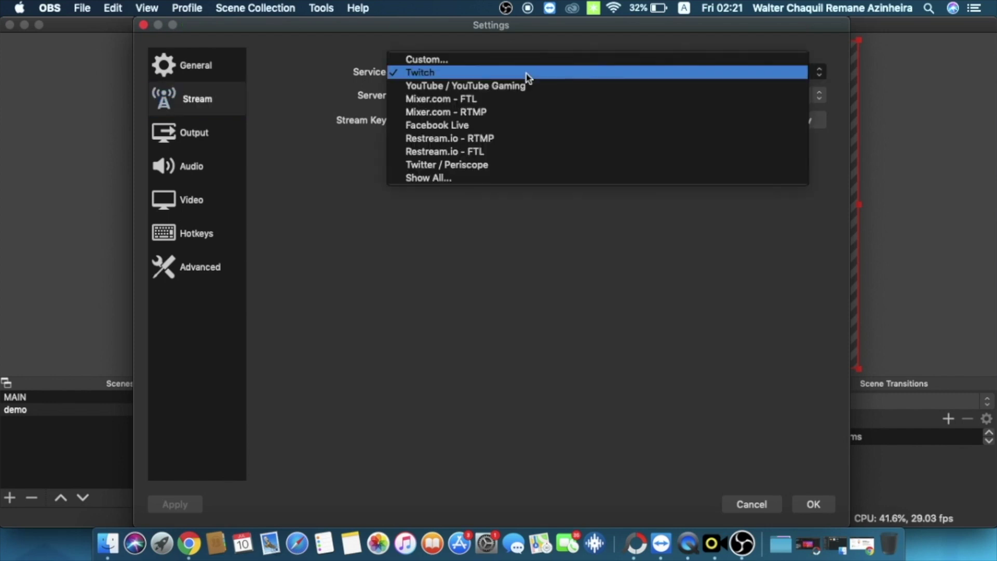
click(447, 75)
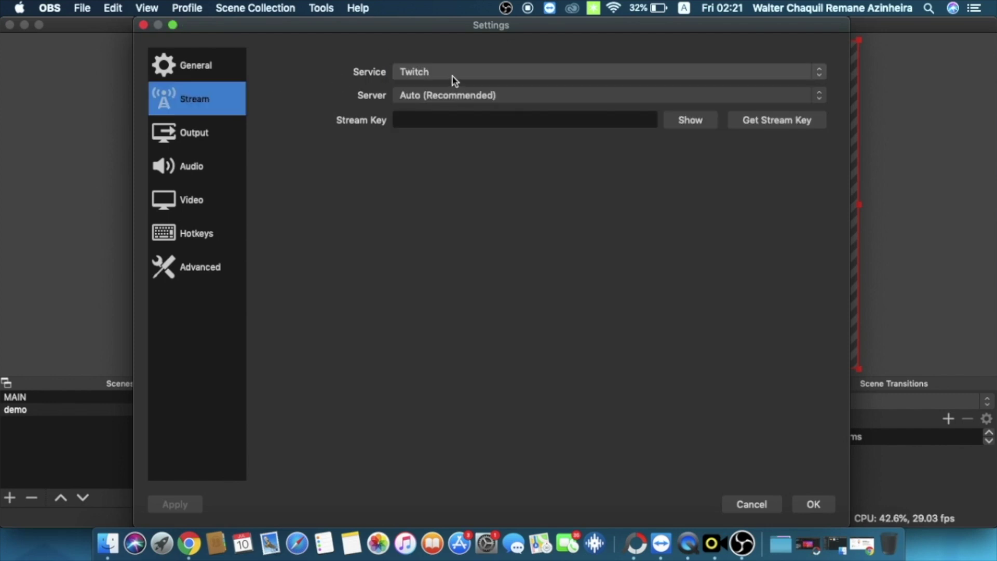
click(456, 79)
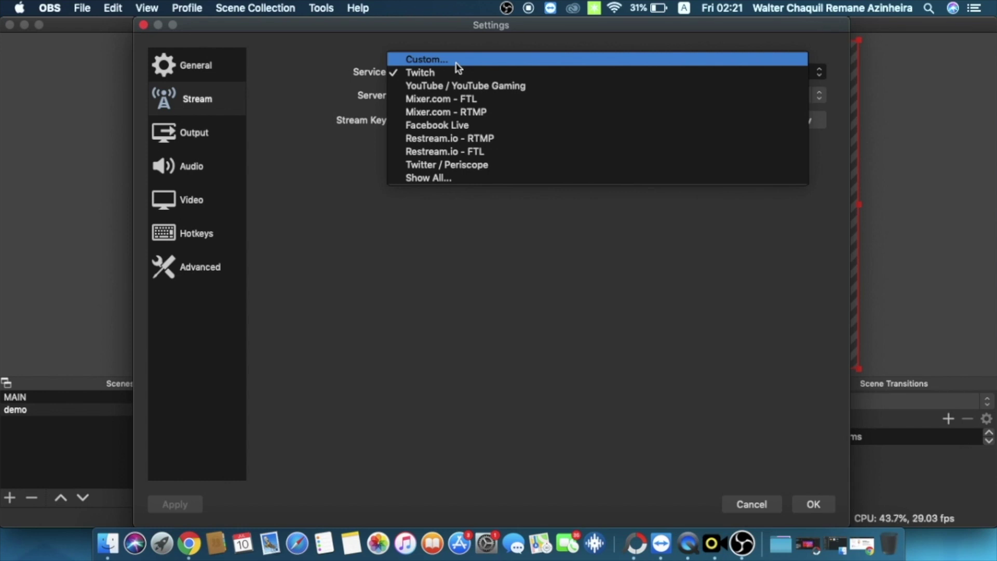
click(459, 68)
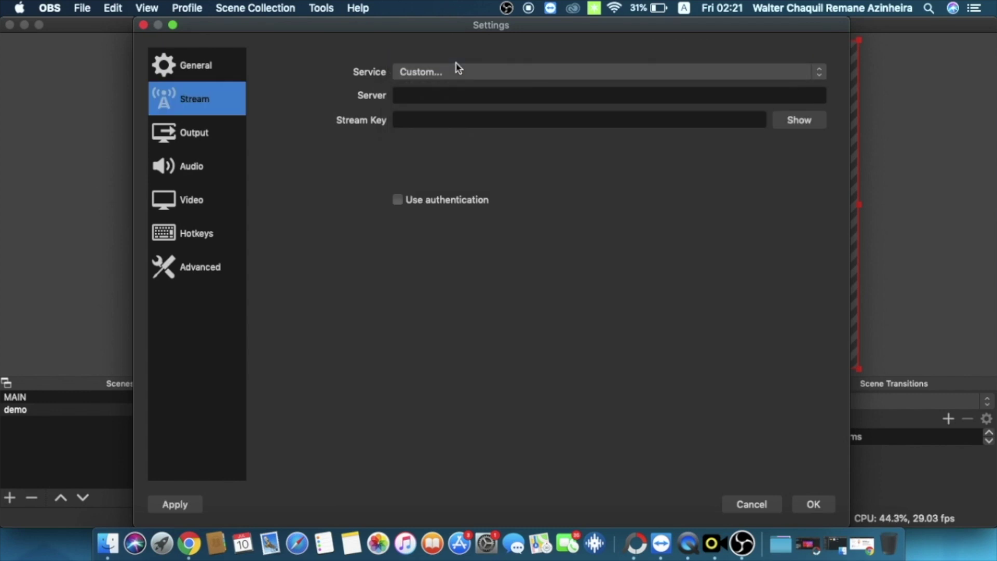
click(459, 95)
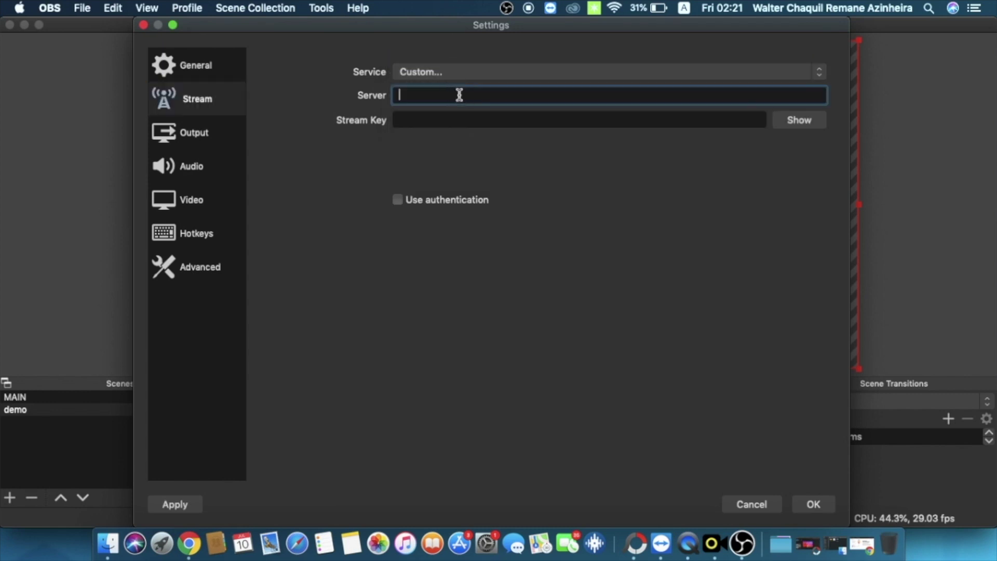
right_click(459, 95)
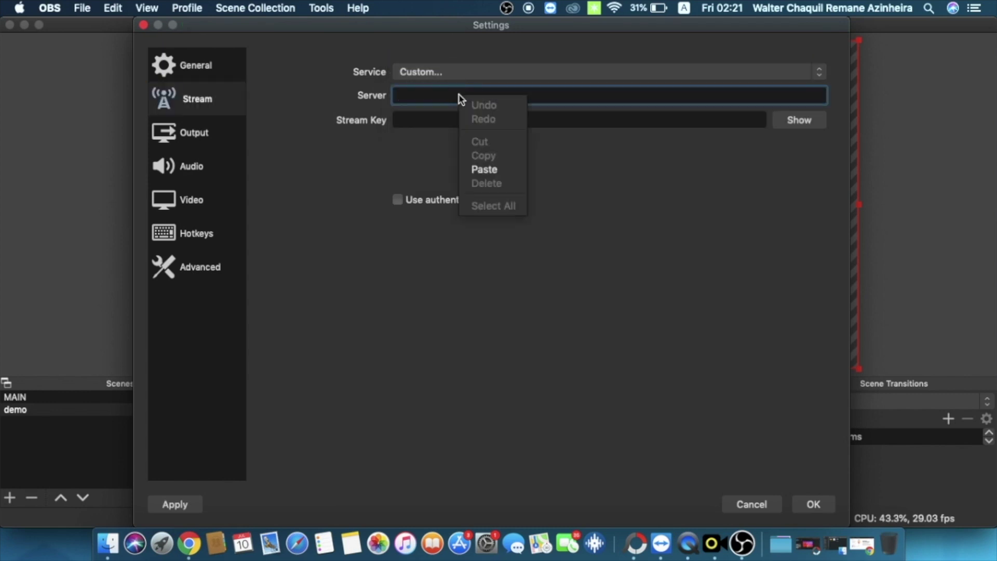
click(484, 170)
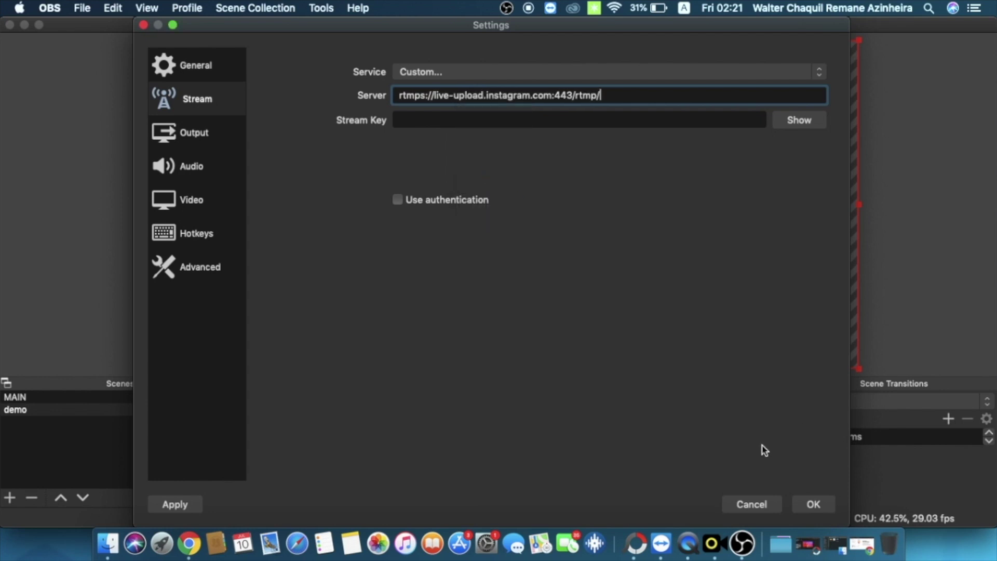
Copy the stream key from Yellow Duck, paste it into Stream Key, and save the settings
click(714, 551)
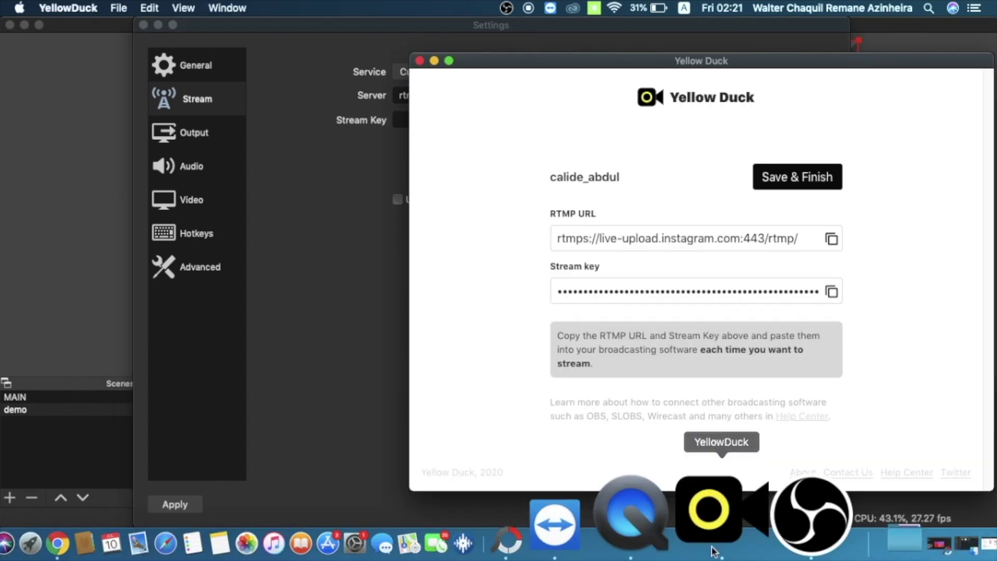
click(832, 292)
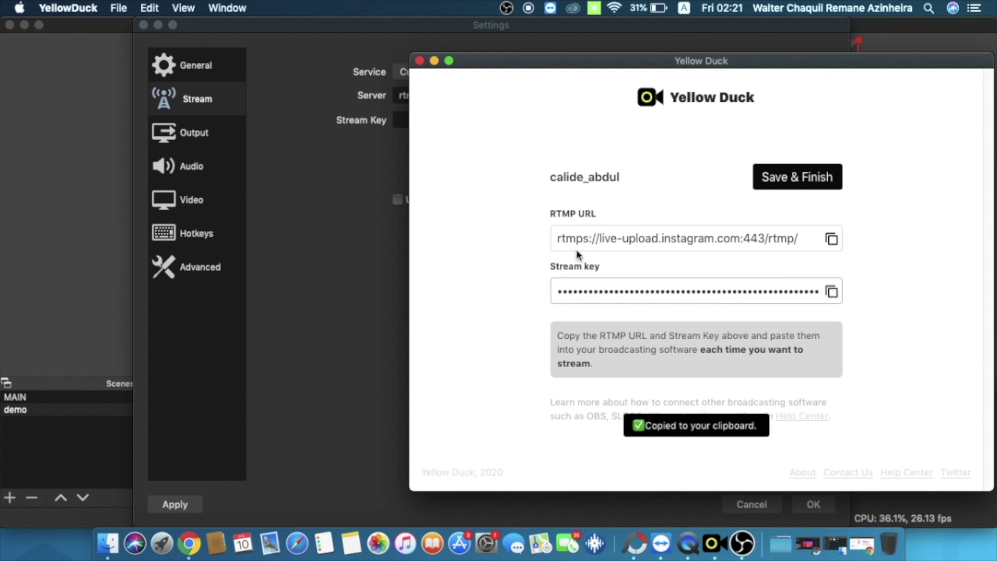
click(374, 213)
click(449, 124)
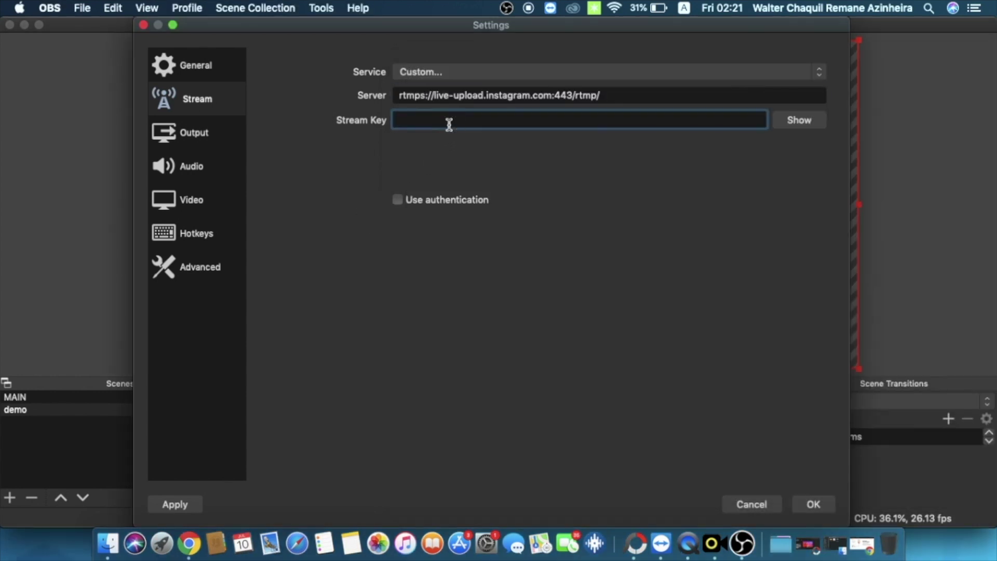
right_click(450, 124)
click(478, 204)
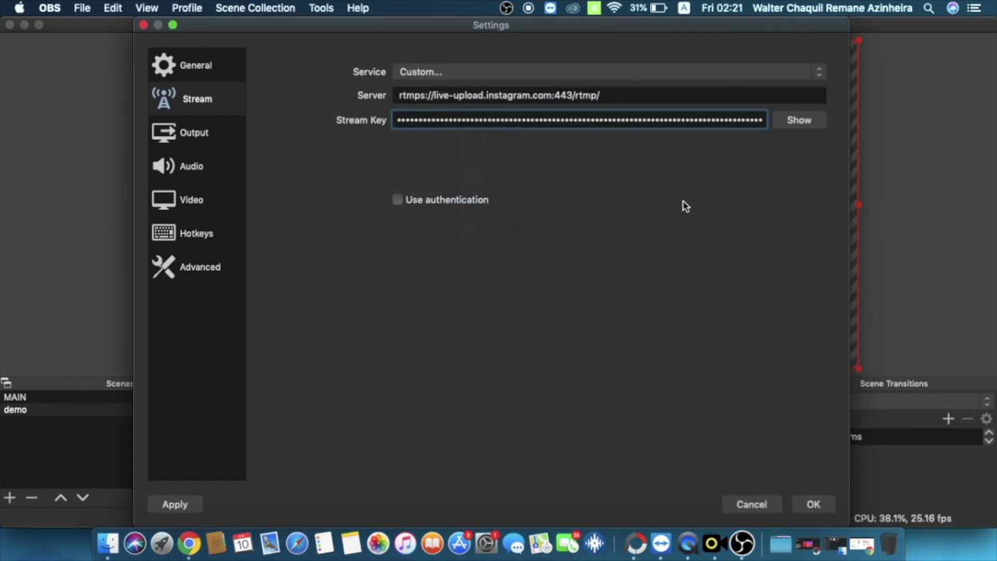
click(812, 505)
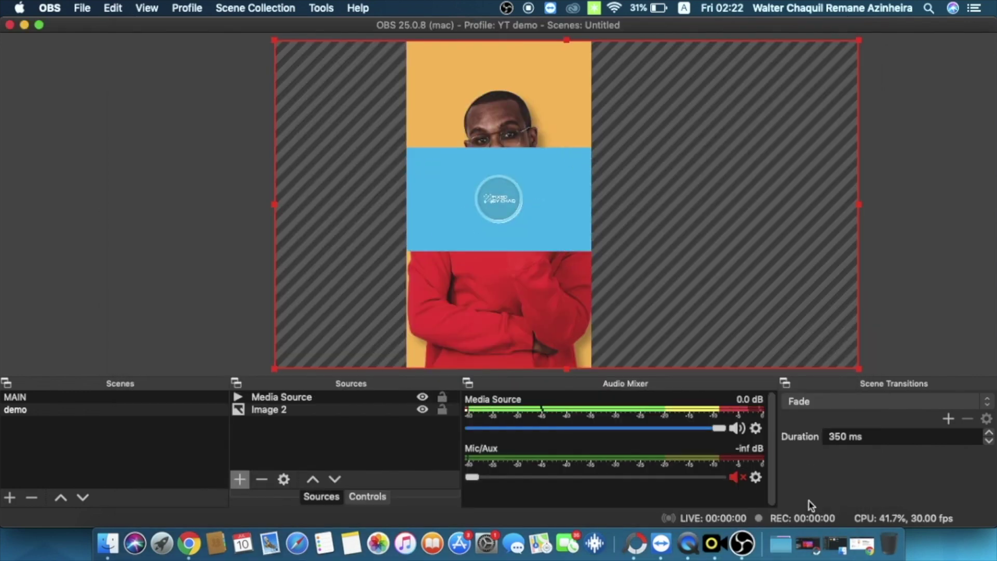
Start streaming the vertical scene to Instagram Live from the OBS Controls panel
click(378, 502)
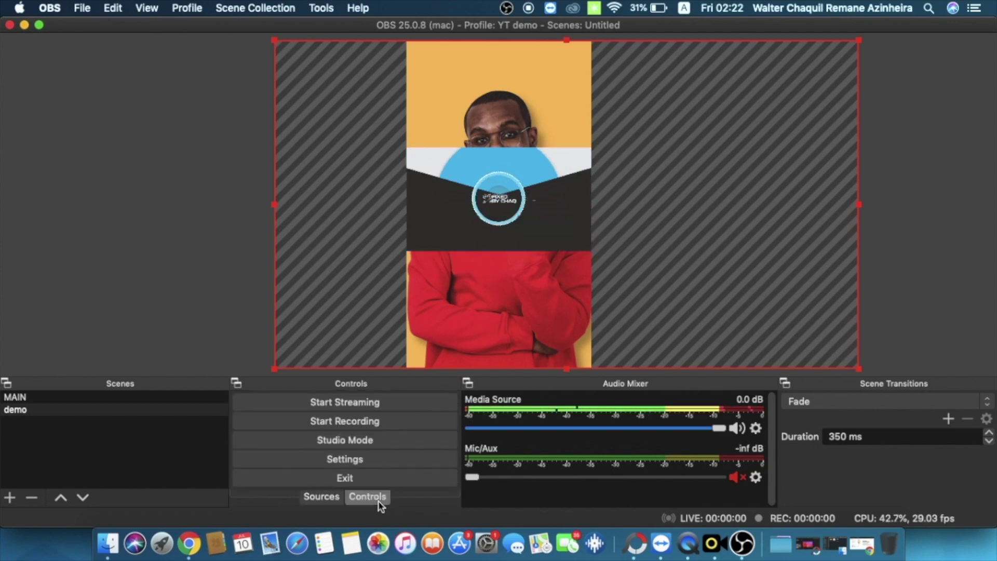
click(357, 398)
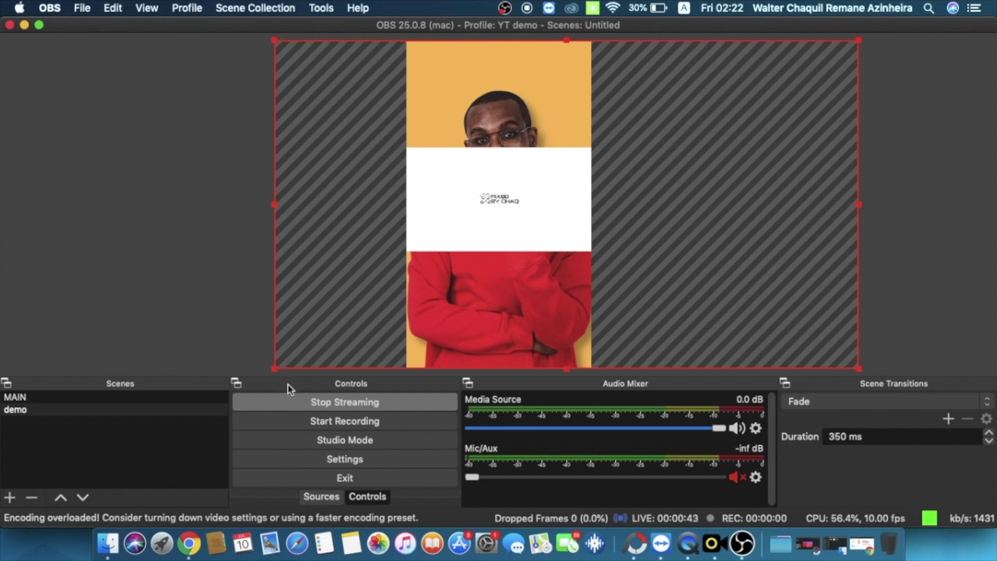
Stop the OBS stream and choose Save & Finish in Yellow Duck to end the live session
click(285, 403)
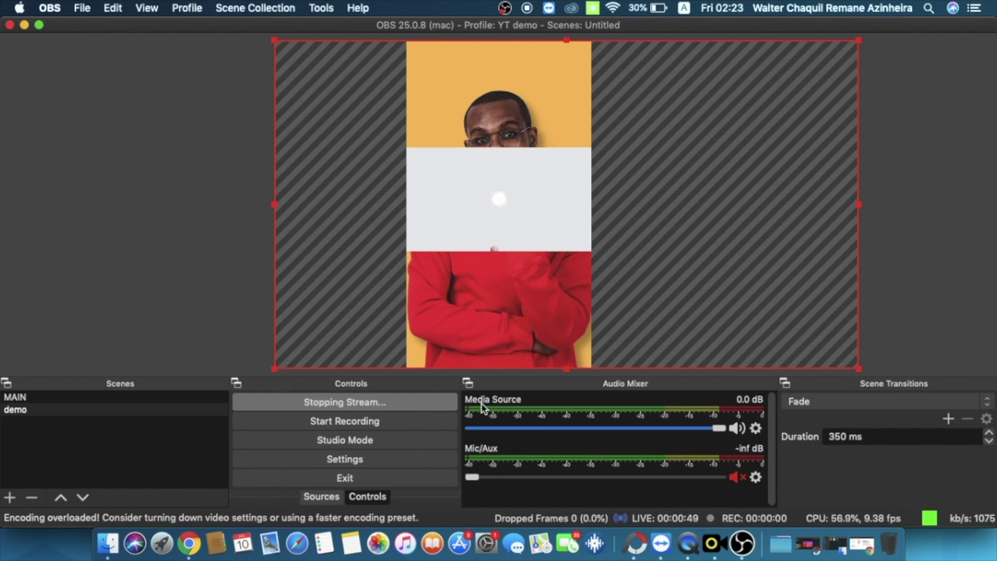
click(716, 545)
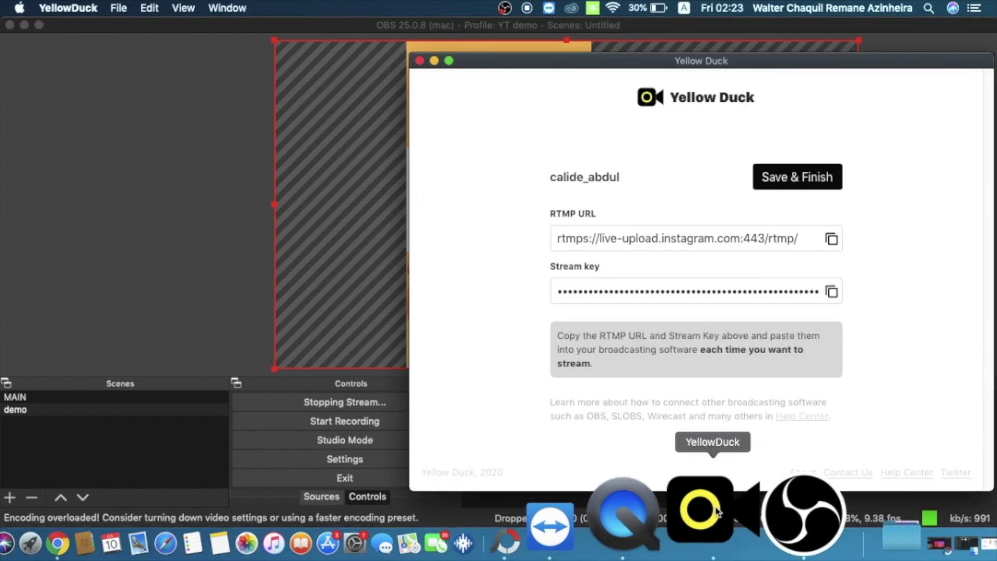
click(796, 179)
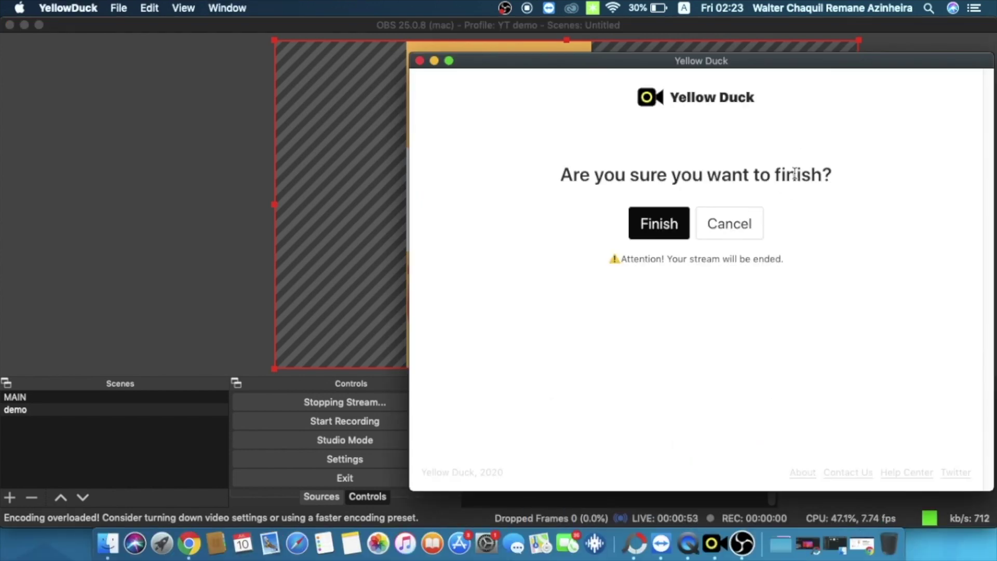